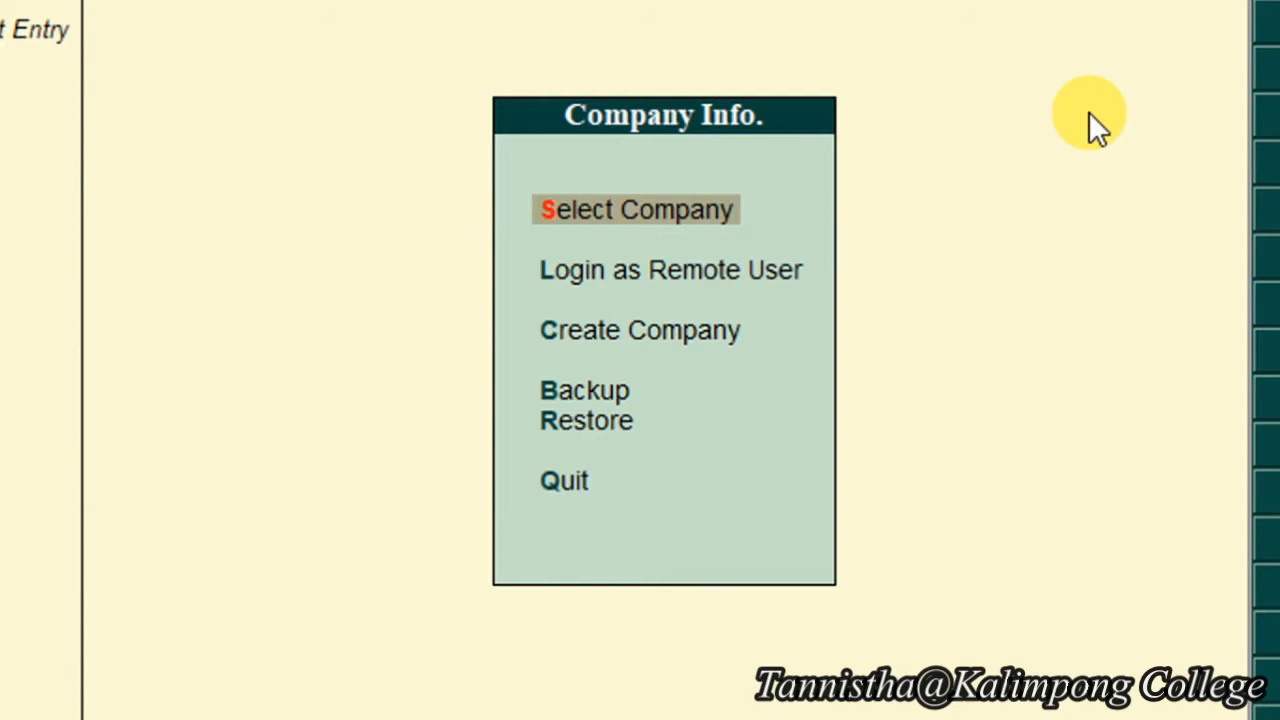
- Choose Create Company from the Company Info. menu to start a new company form
key(Down)
key(Down)
key(Up)
key(Up)
key(Up)
key(Up)
key(Up)
key(Up)
key(Up)
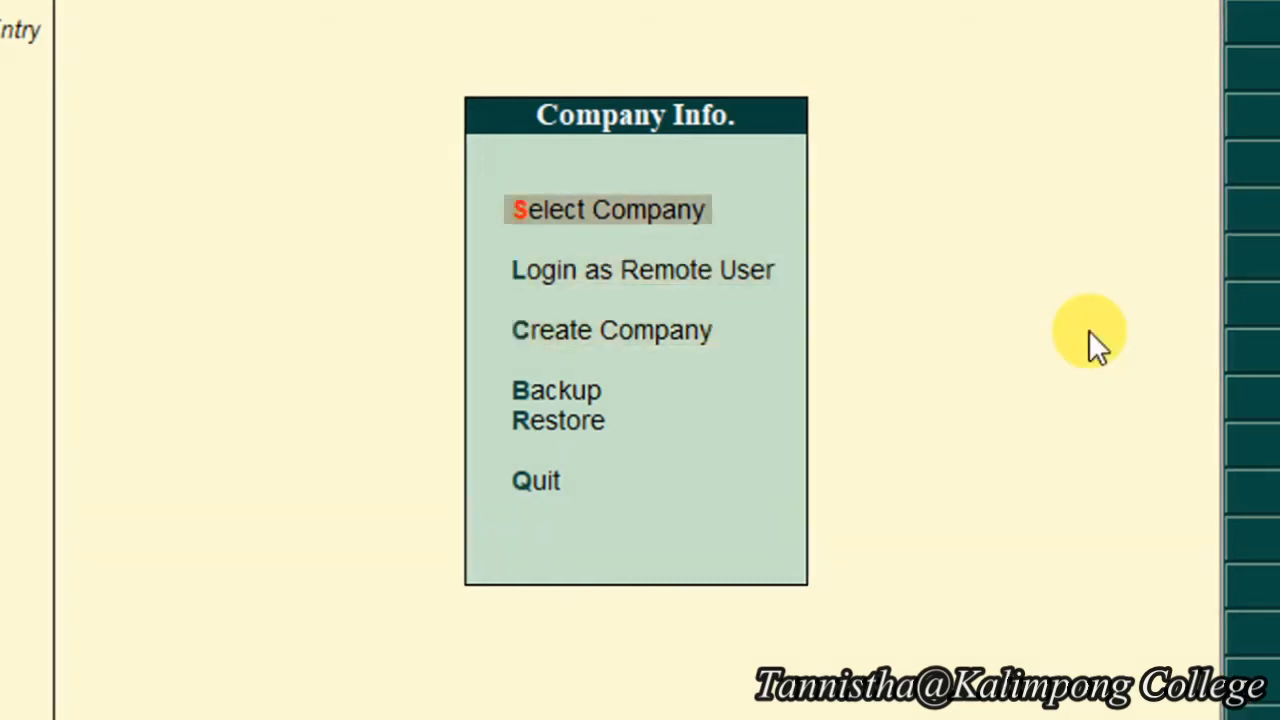
key(Up)
key(Down)
key(Down)
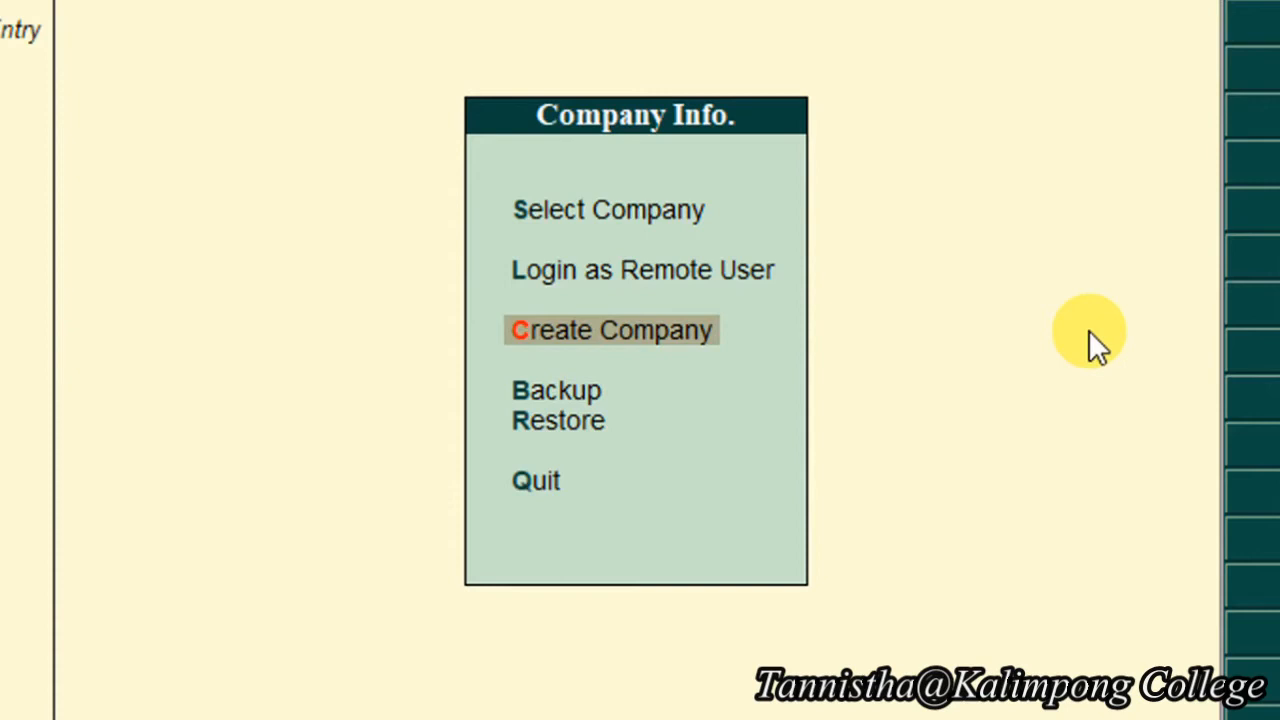
key(Return)
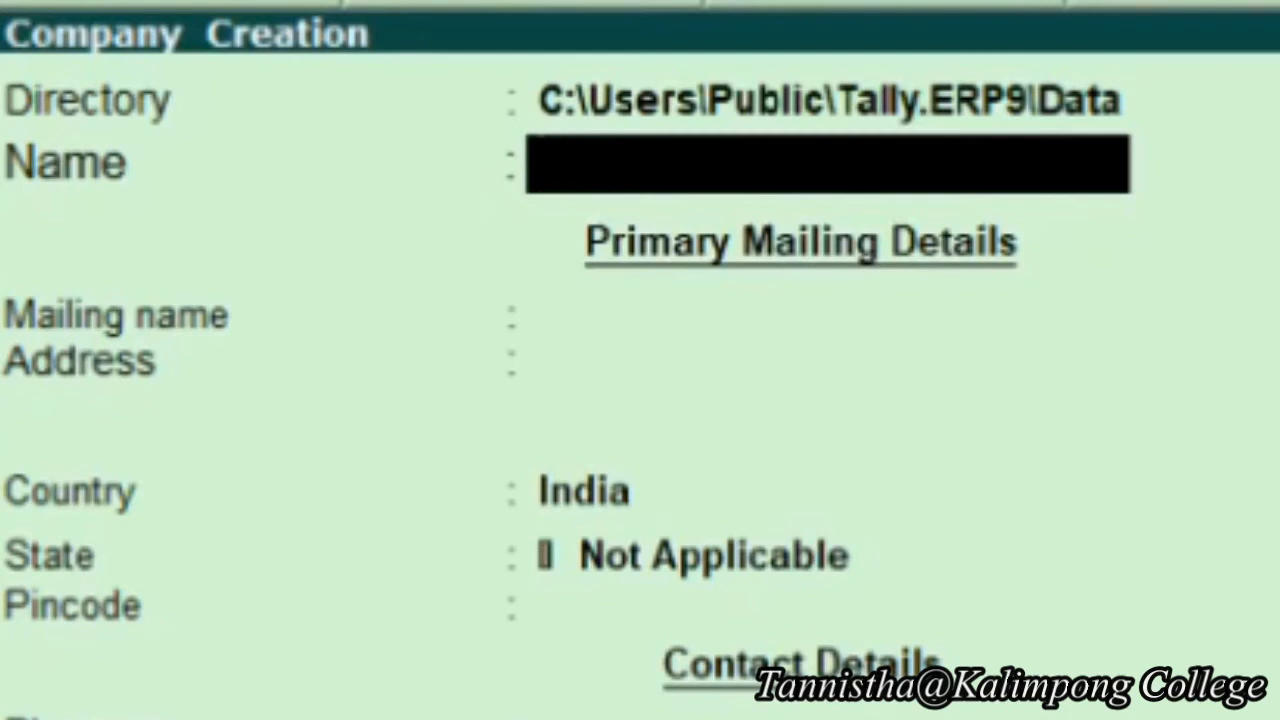
- Enter 'Ram Kumar Ltd' as the company and mailing name, then type the street address
text(Ram K)
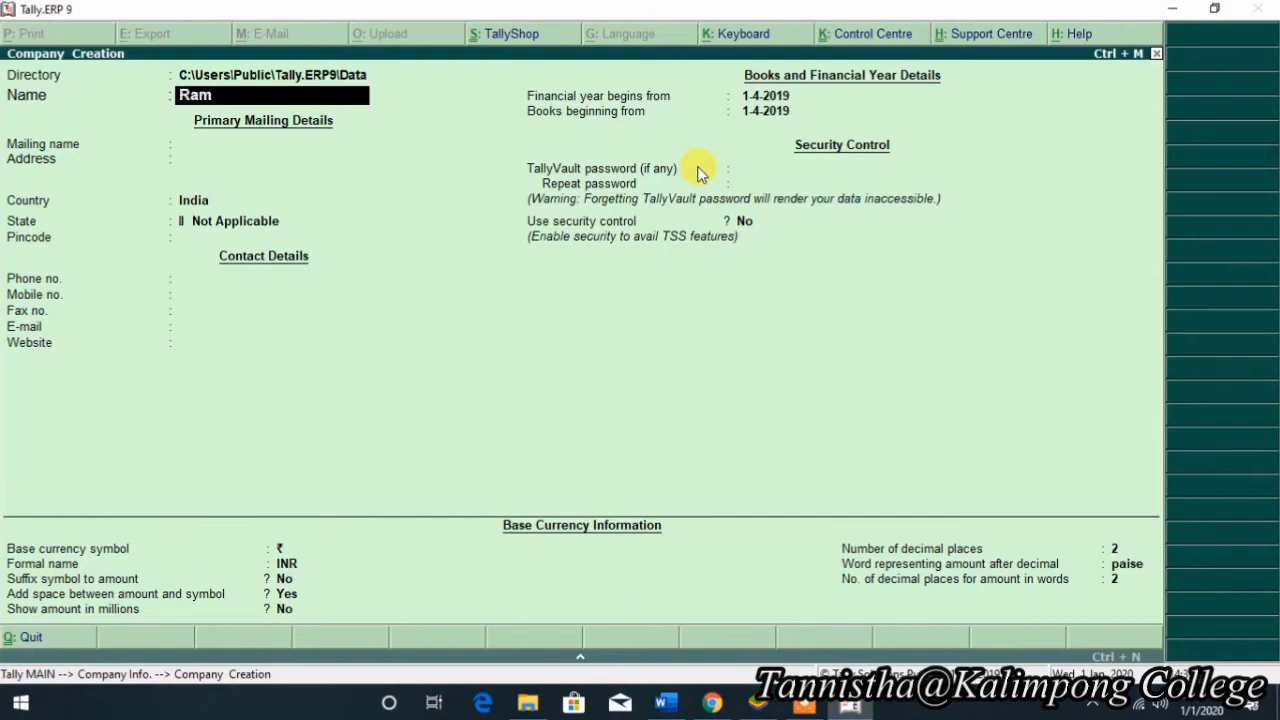
text(umar Ltd)
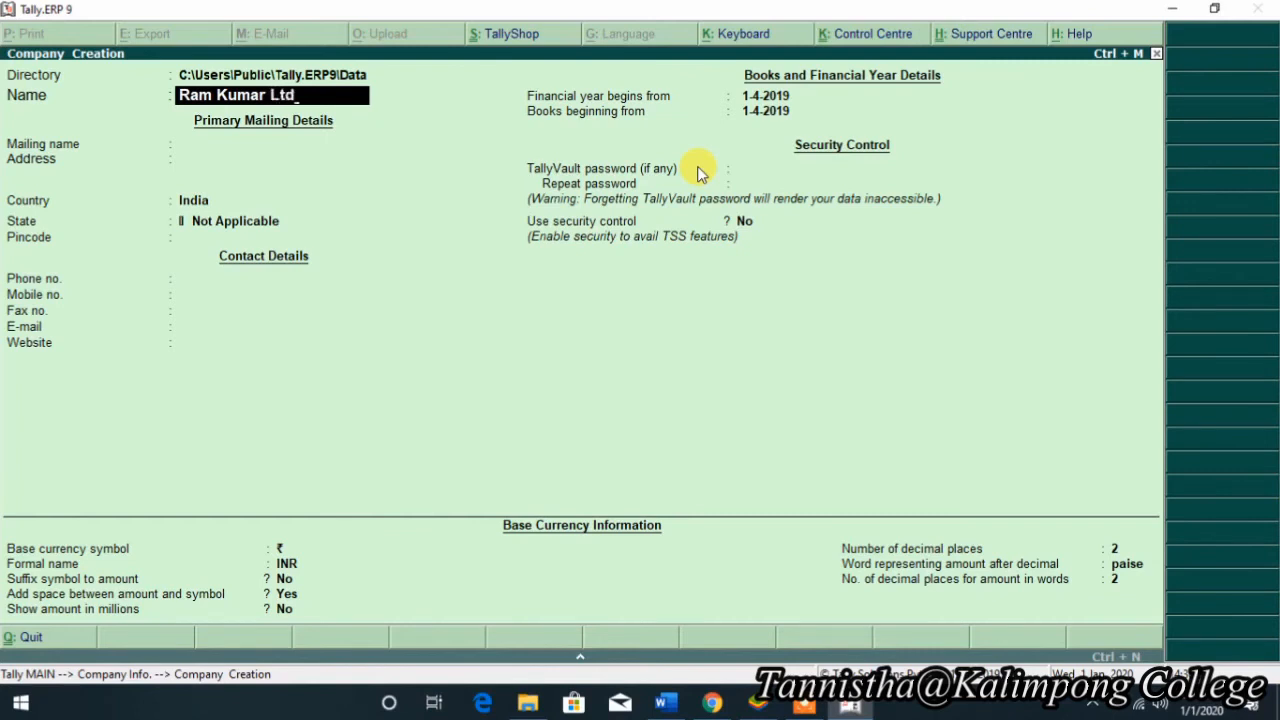
key(Return)
key(Return)
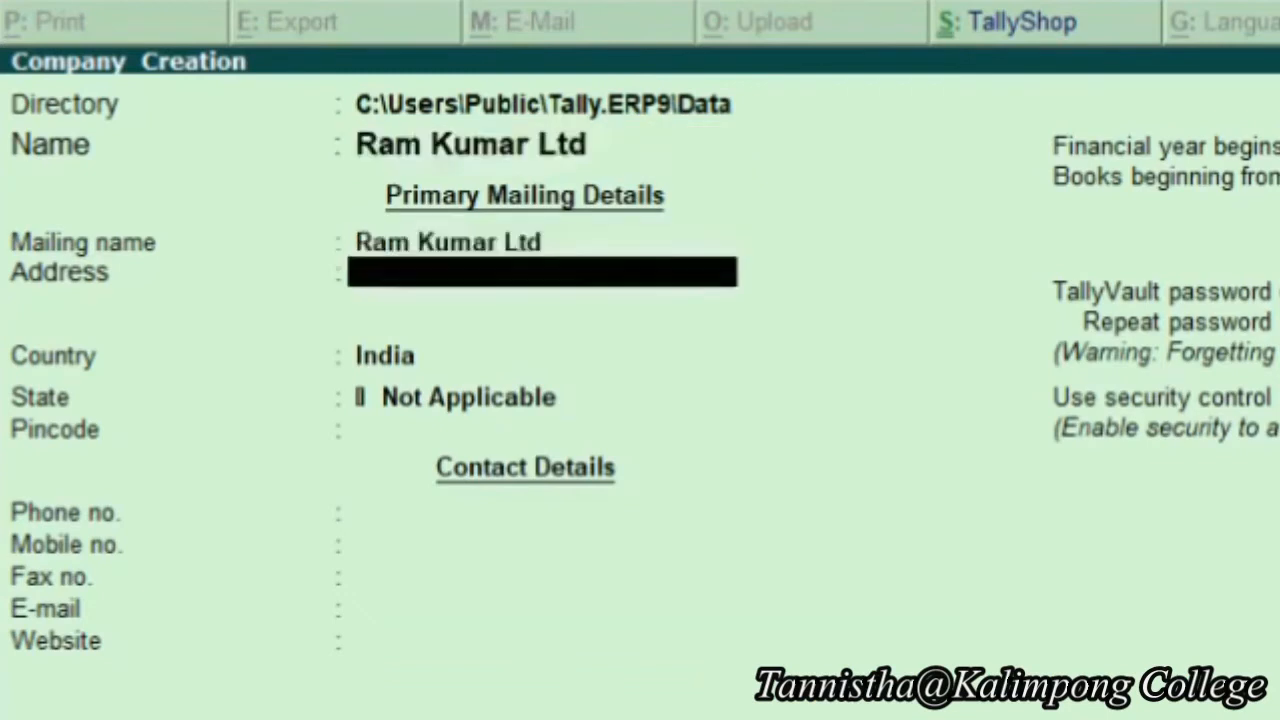
text(Hans)
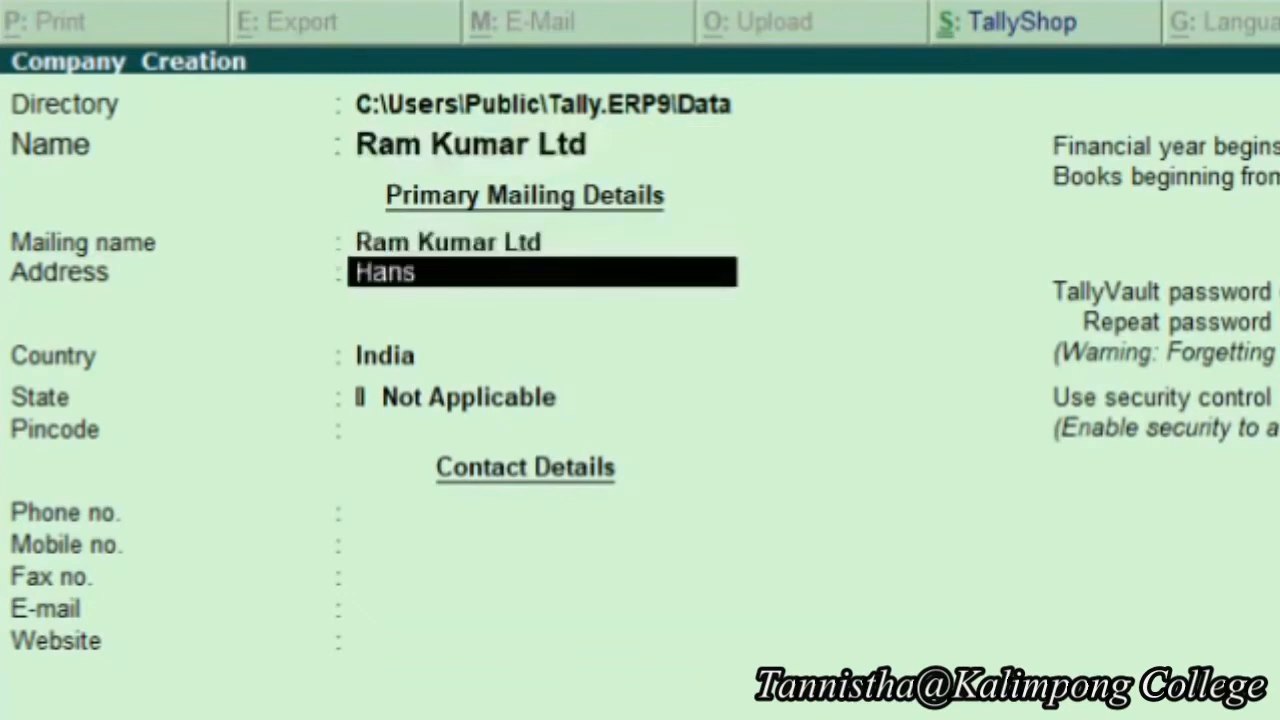
text(inroad)
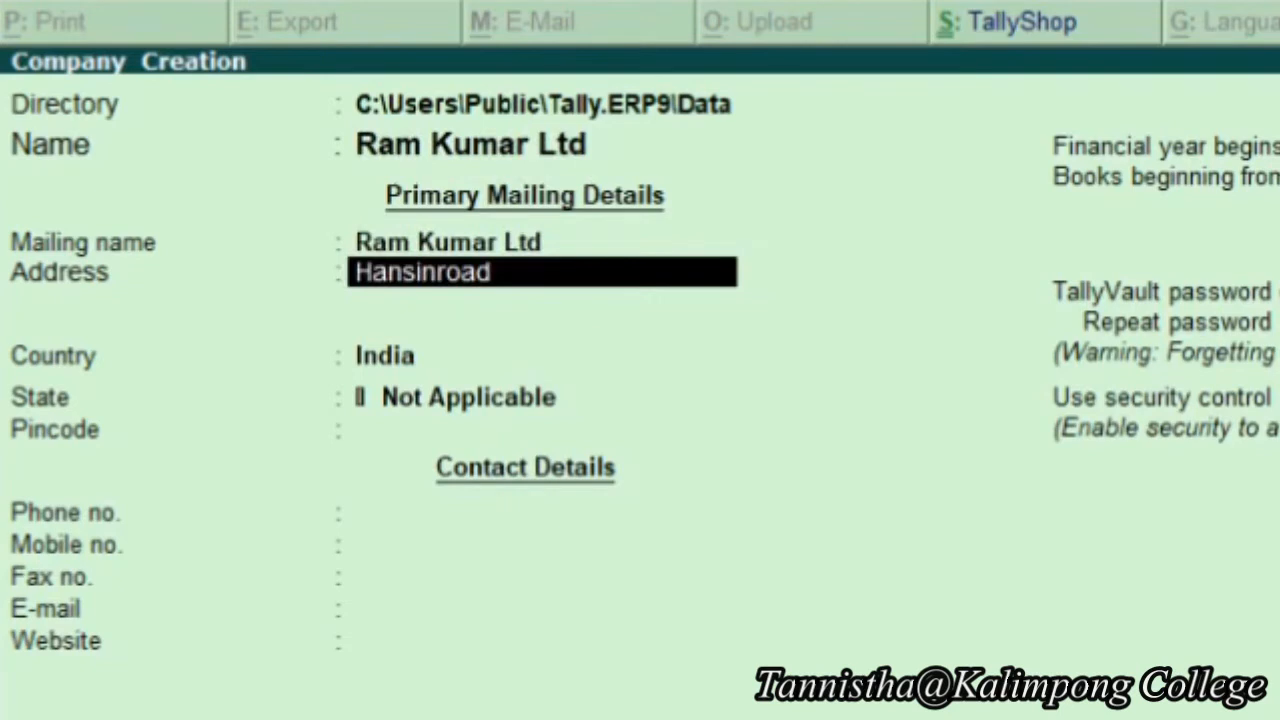
key(BackSpace)
key(BackSpace)
key(BackSpace)
key(BackSpace)
key(BackSpace)
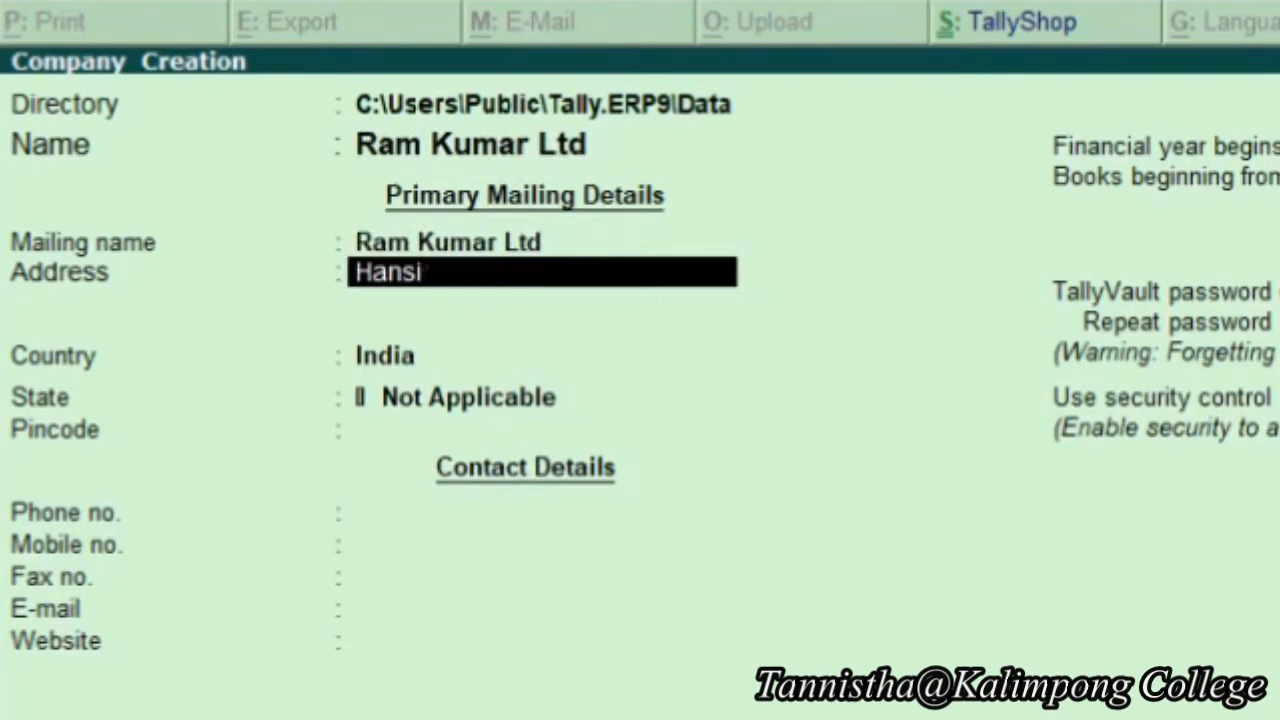
text(Raod)
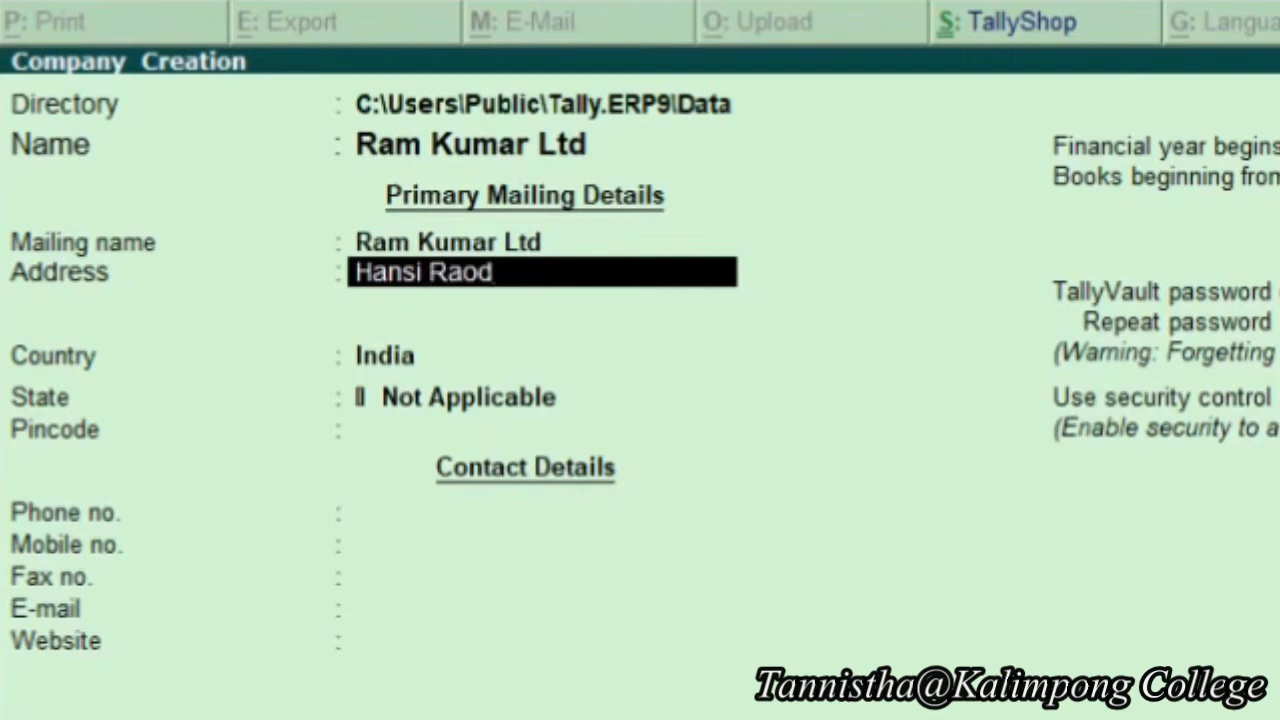
text( Karnal)
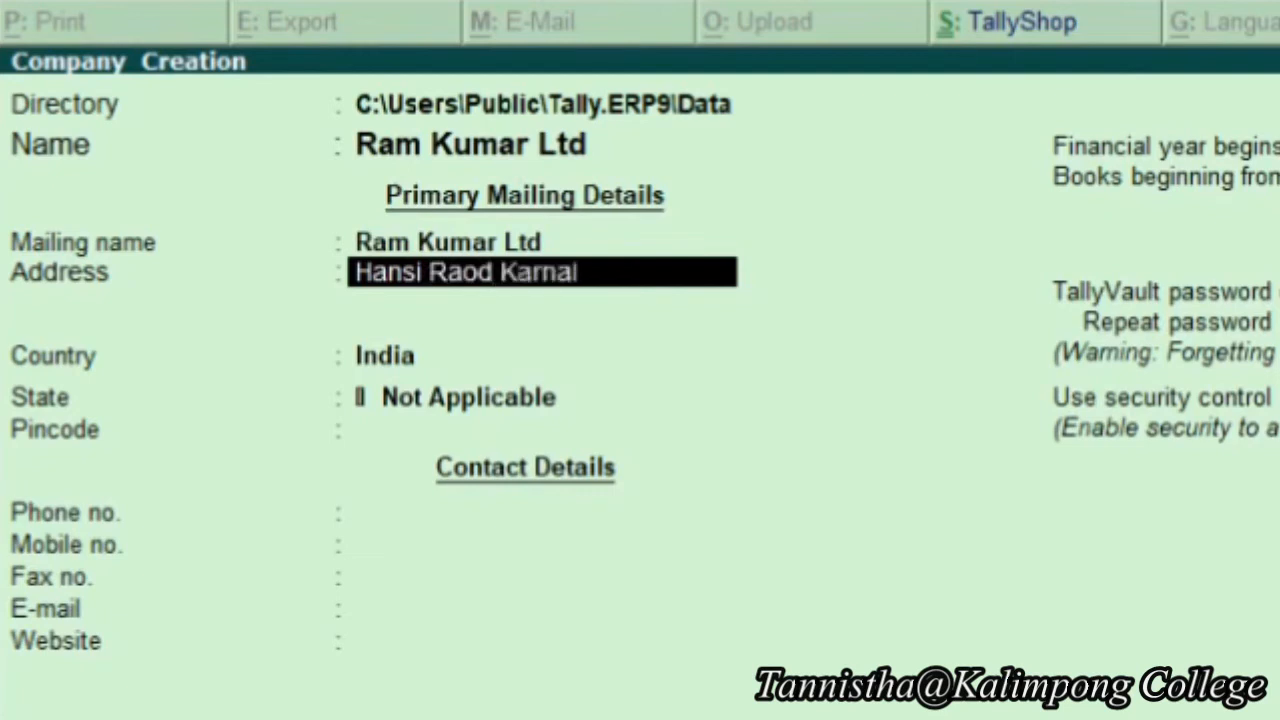
key(Return)
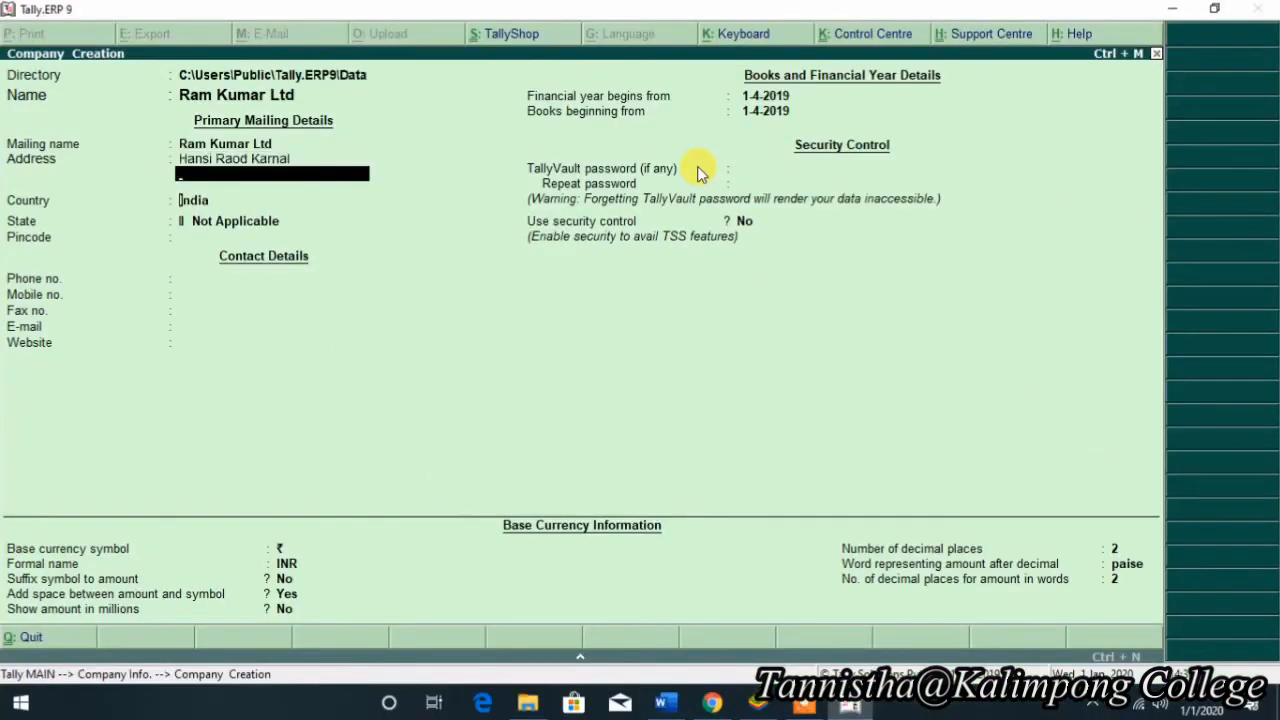
key(Return)
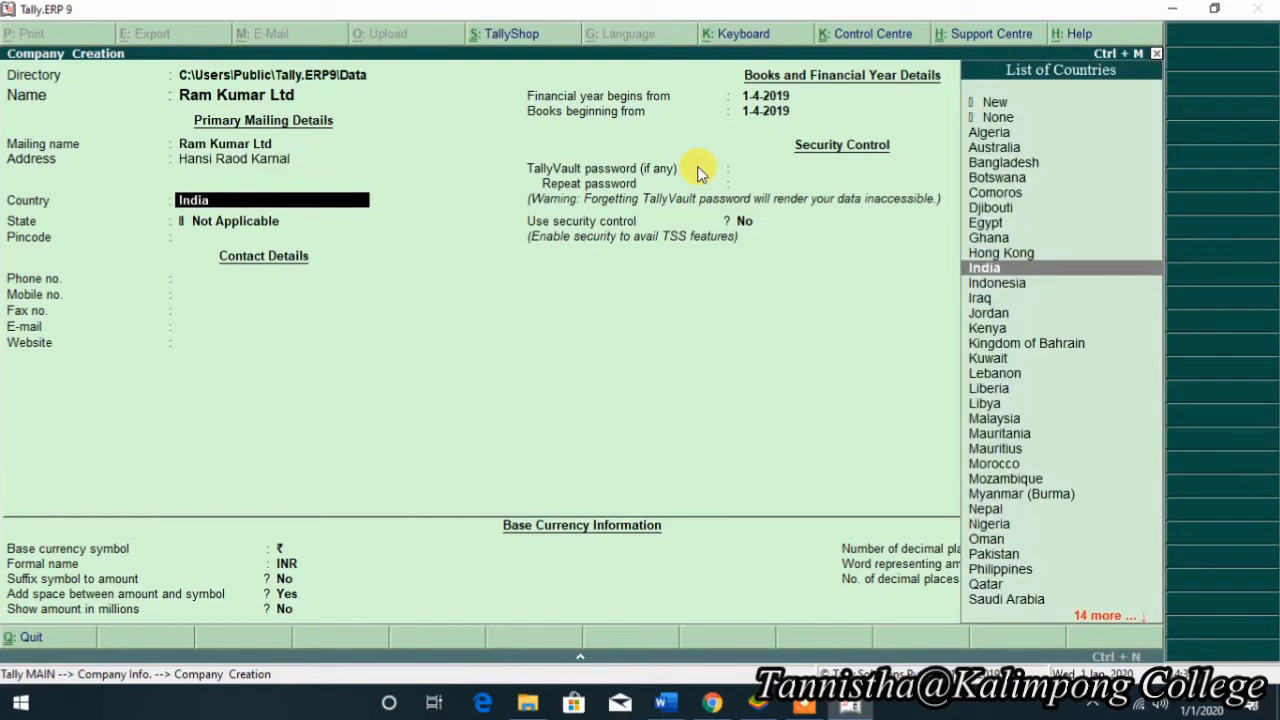
- Pick India as country and Haryana as state, then enter the company's pincode
key(Down)
key(Down)
key(Down)
key(Down)
key(Up)
key(Up)
key(Up)
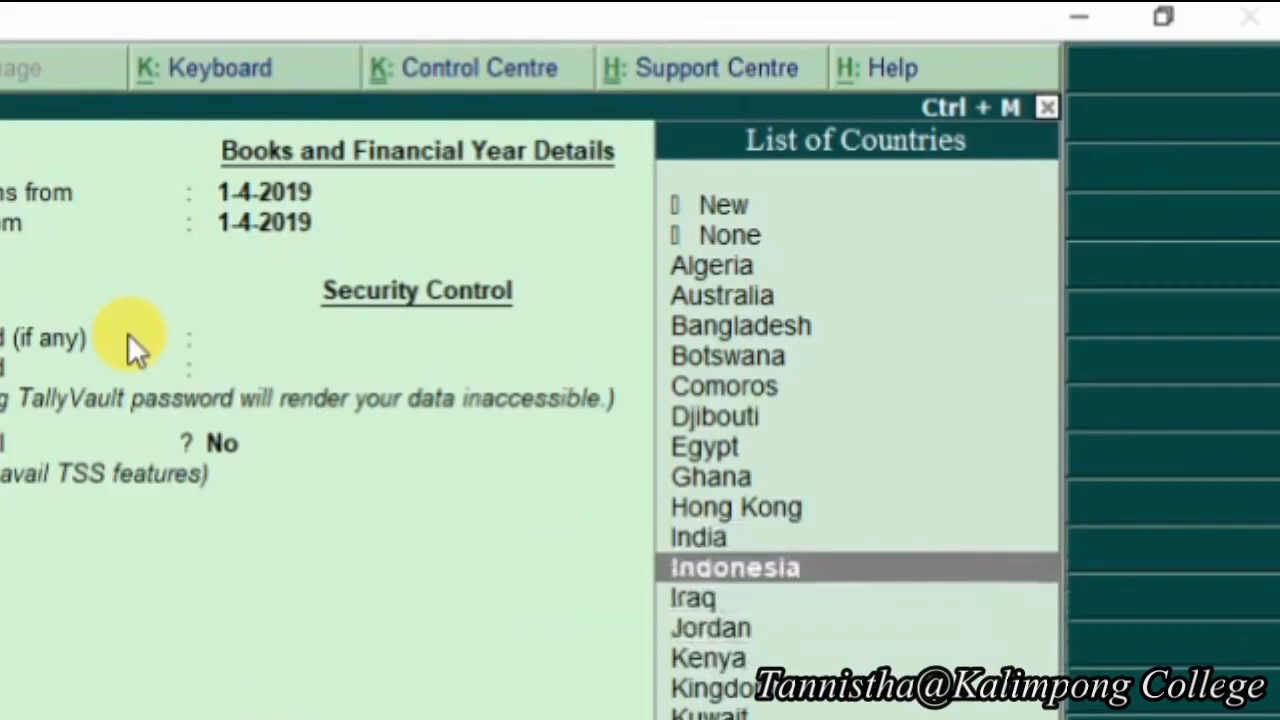
key(Up)
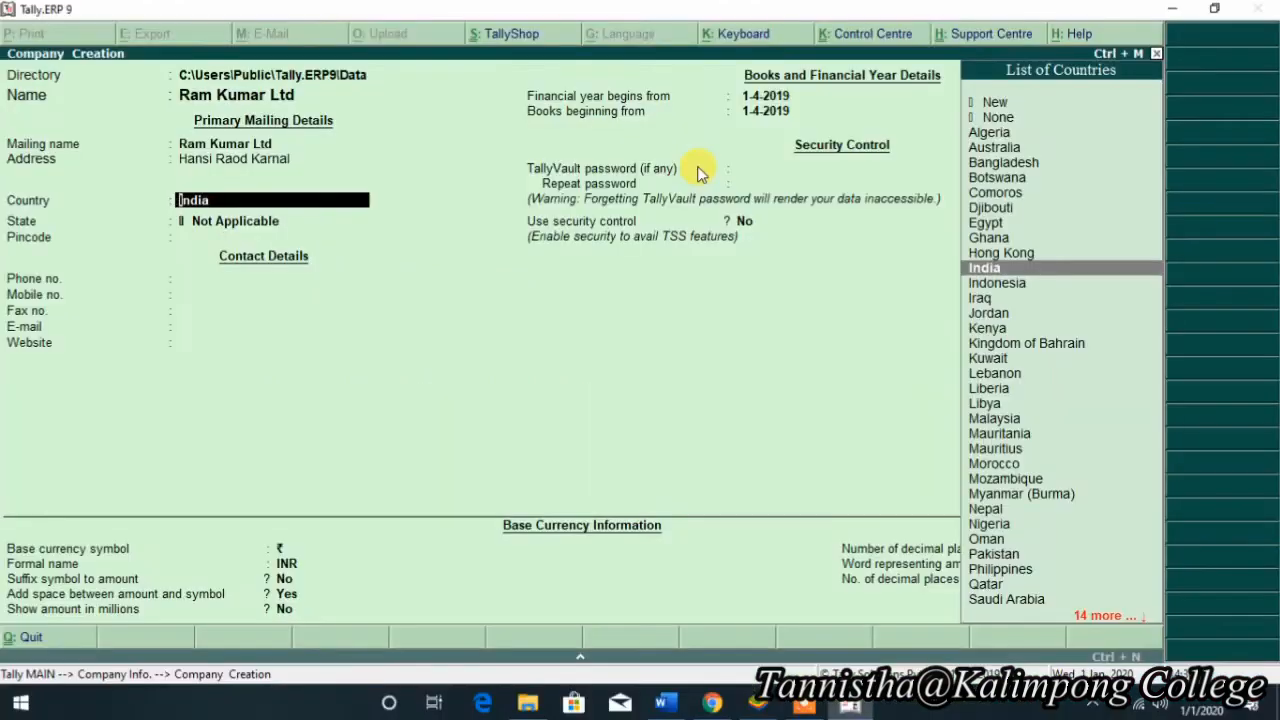
key(Return)
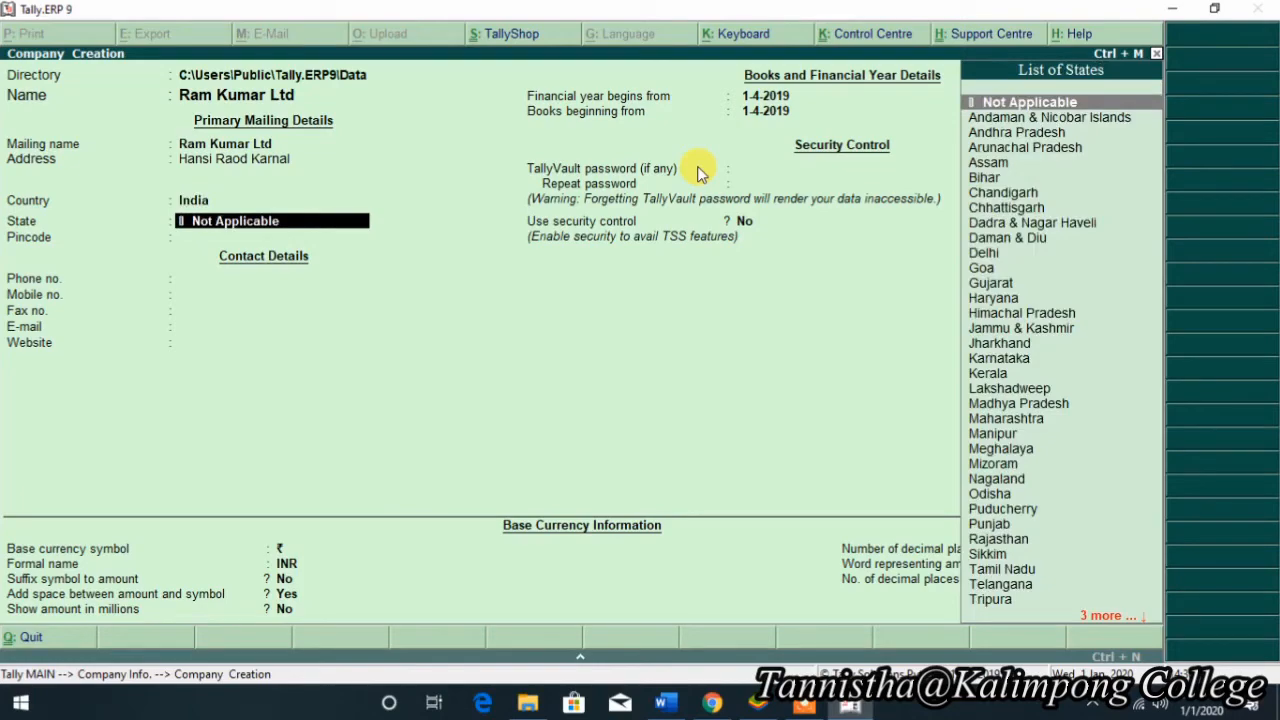
key(Down)
key(Down)
key(Down)
key(Down)
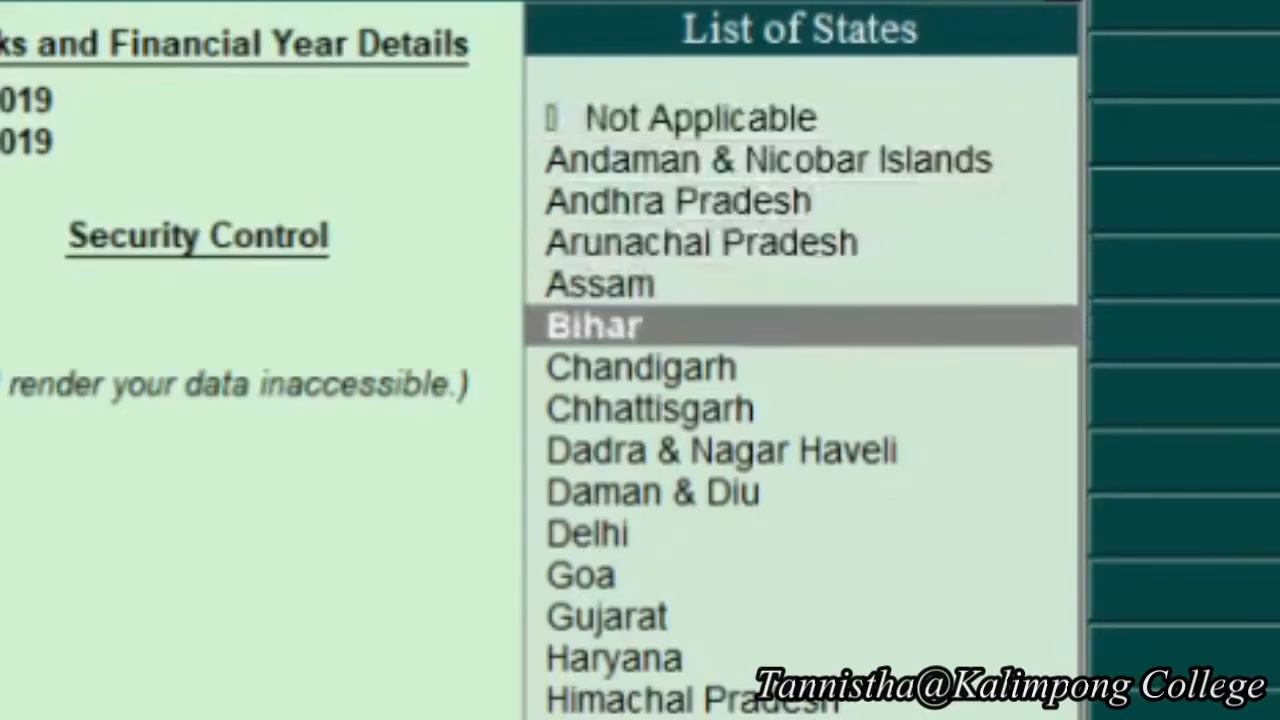
key(Down)
key(Down)
key(Down)
key(Down)
key(Down)
key(Down)
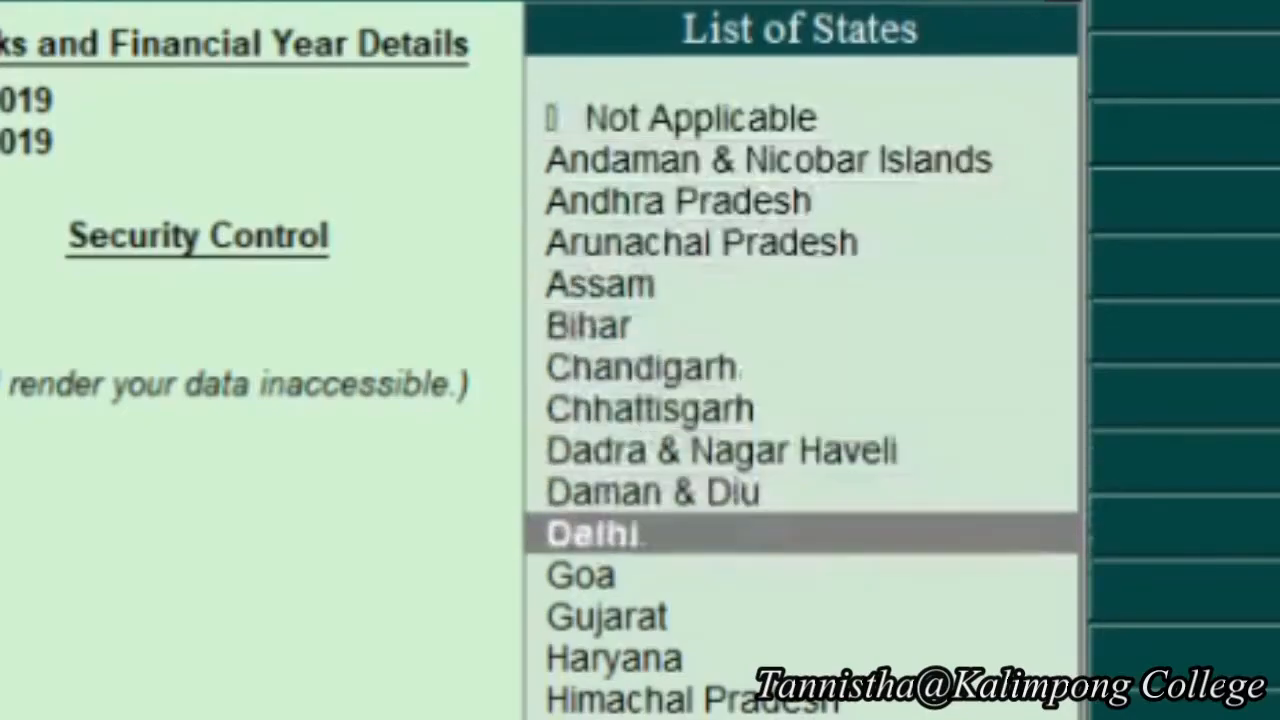
key(Down)
key(Down)
key(Return)
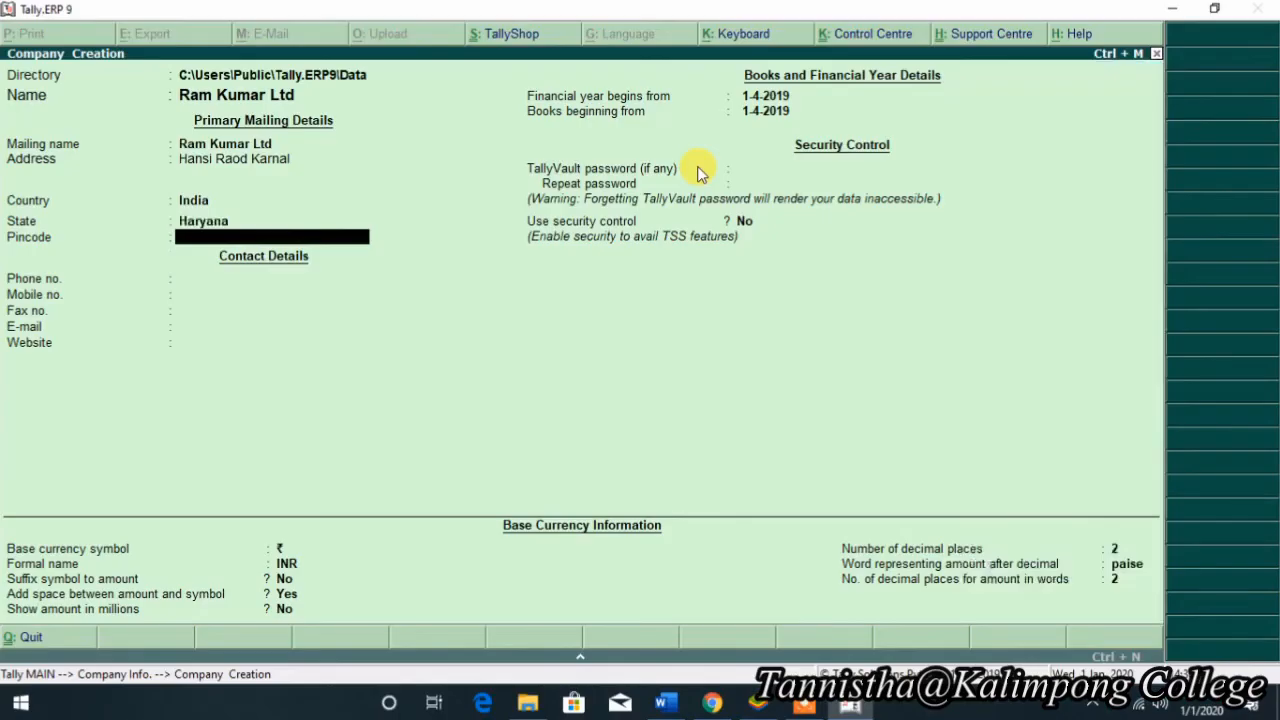
text(132001)
key(Return)
- Fill in the company's phone, mobile and fax numbers and its e-mail address
text(1234567899)
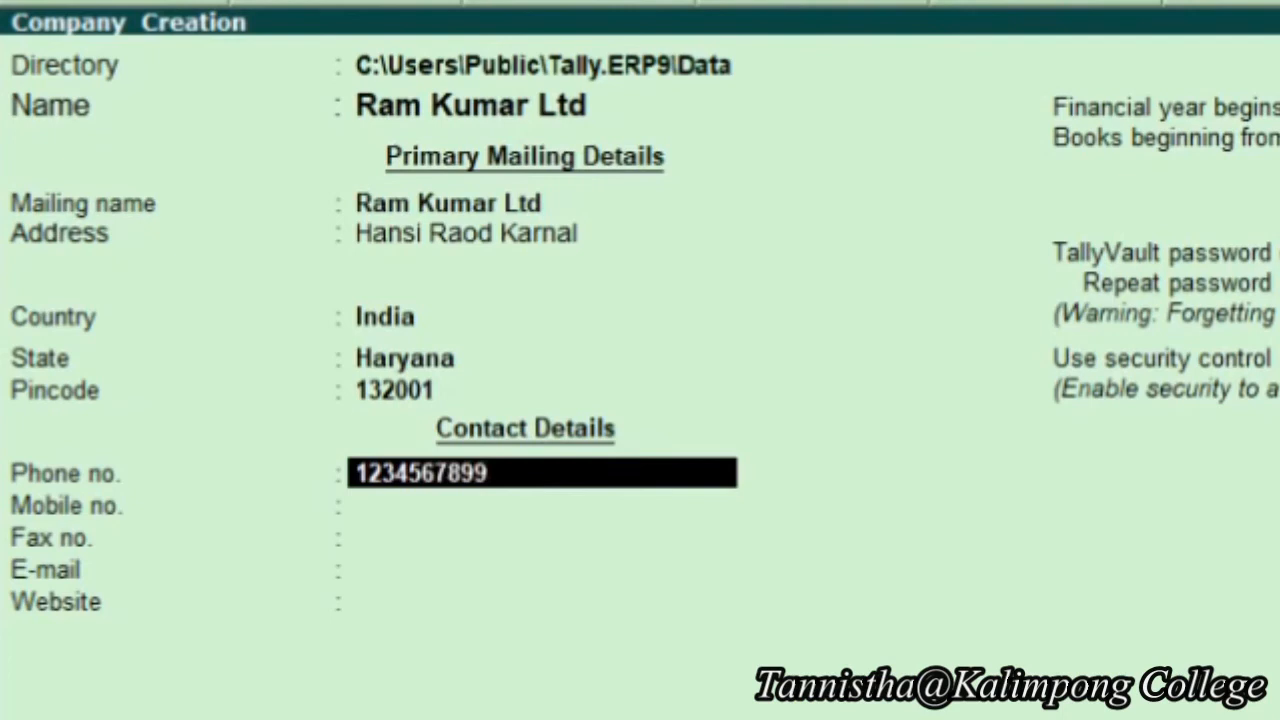
key(Return)
text(1234648)
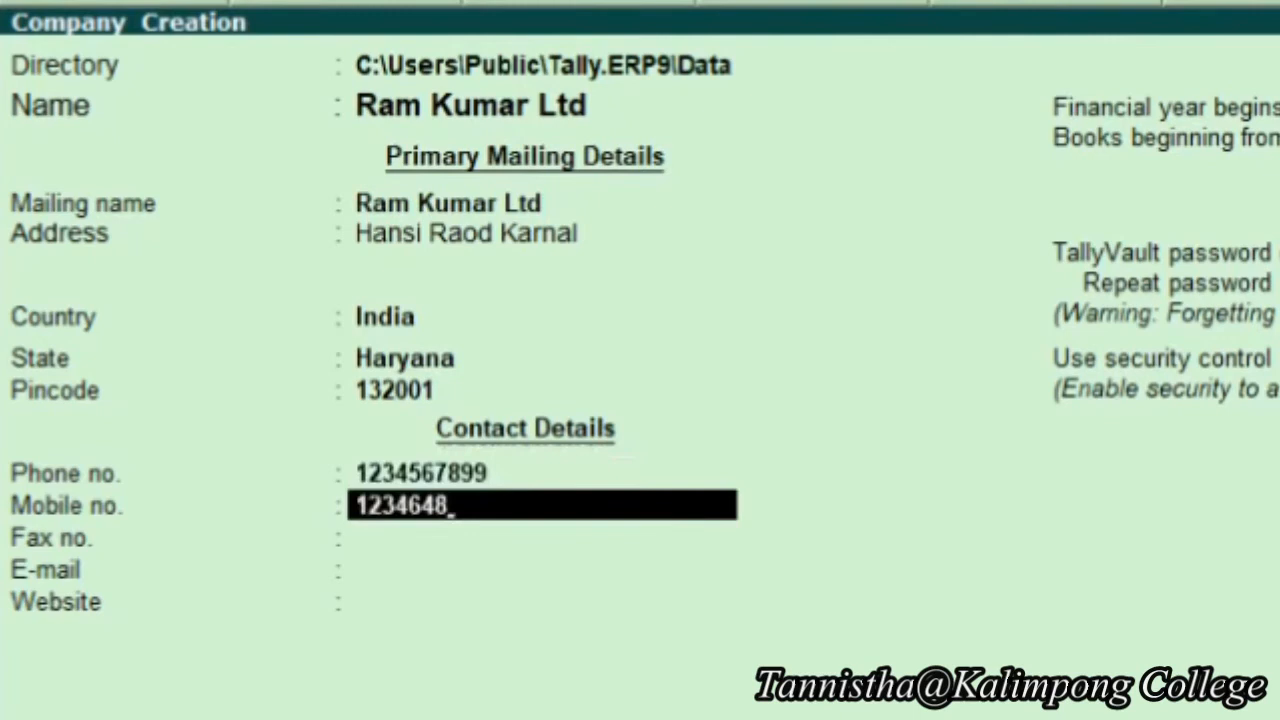
key(Return)
text(1)
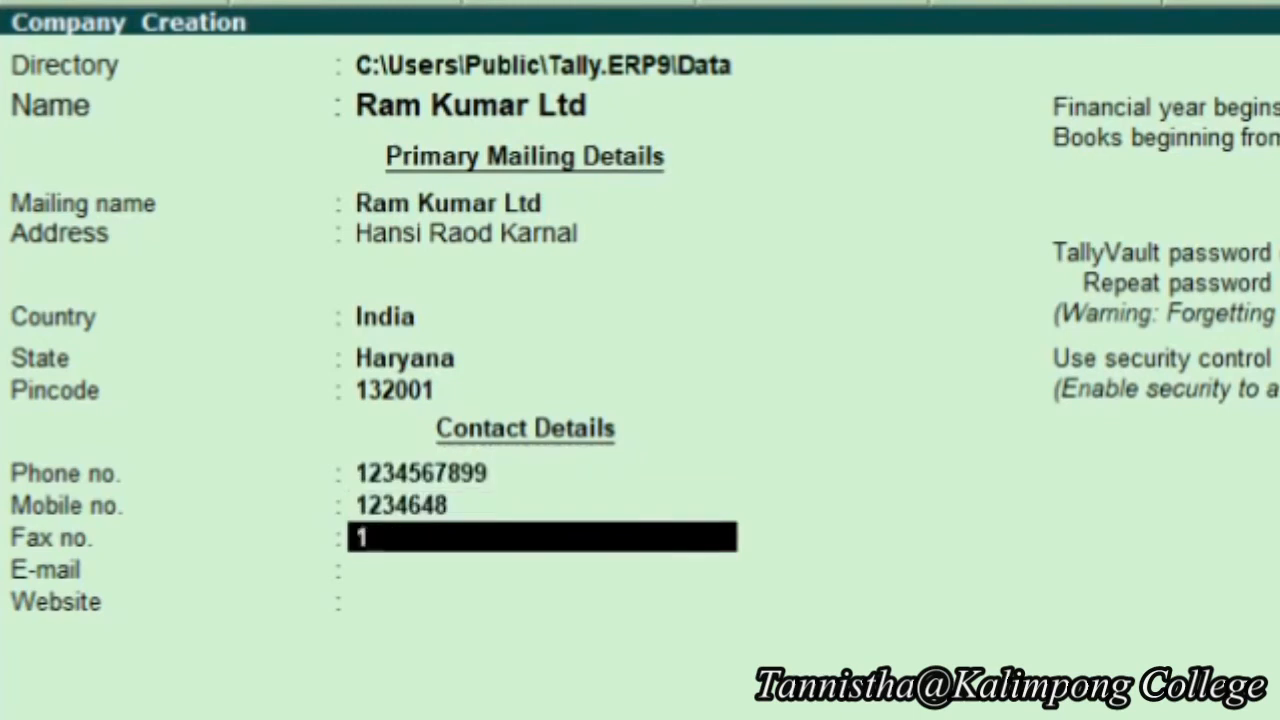
text(23456789)
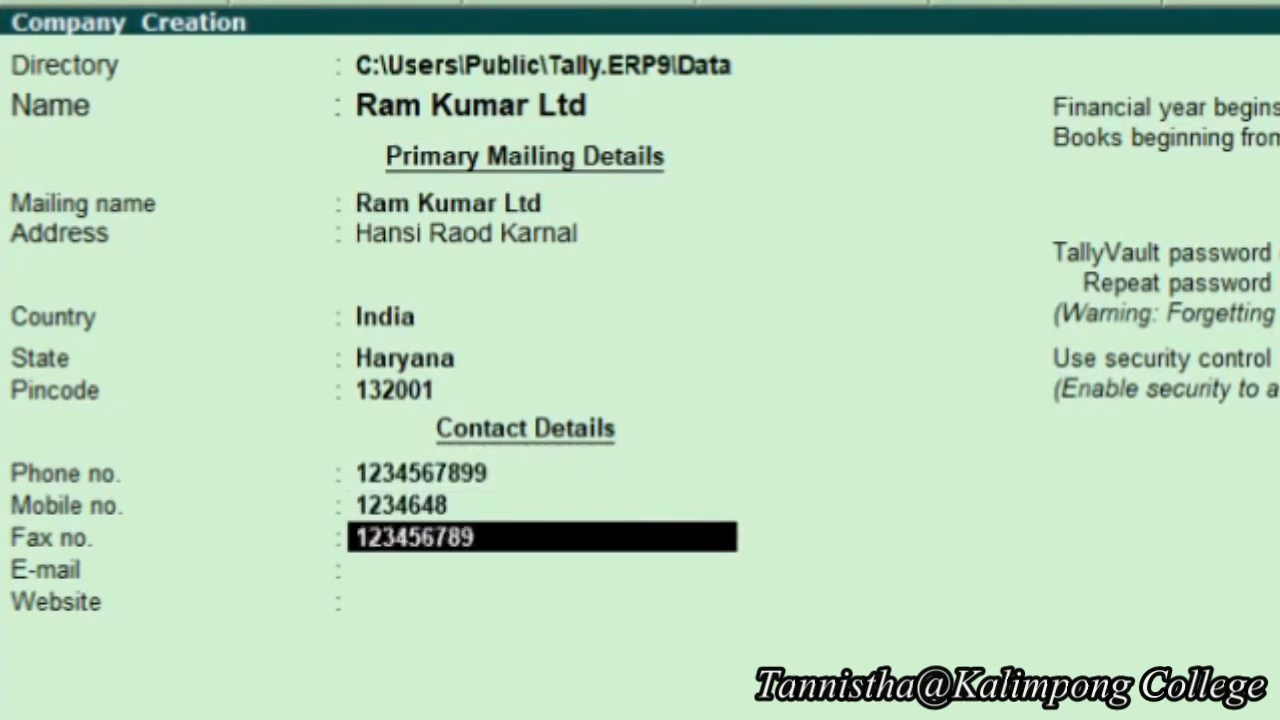
key(Return)
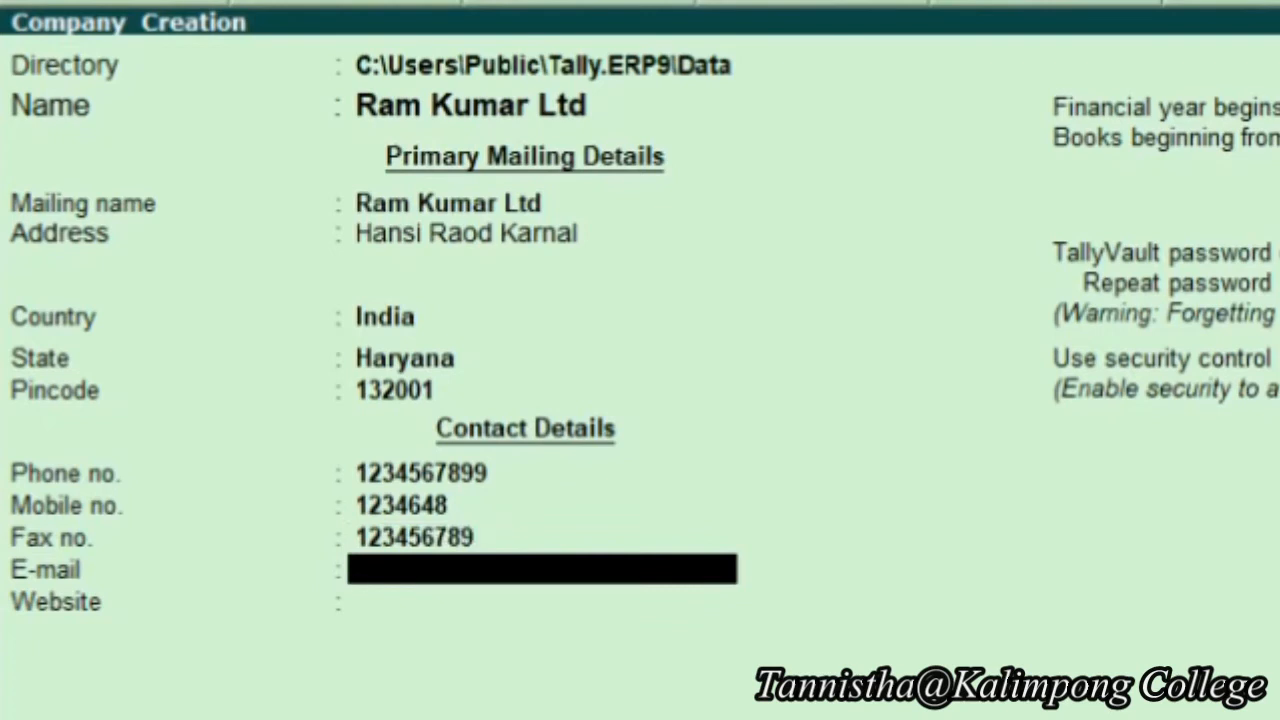
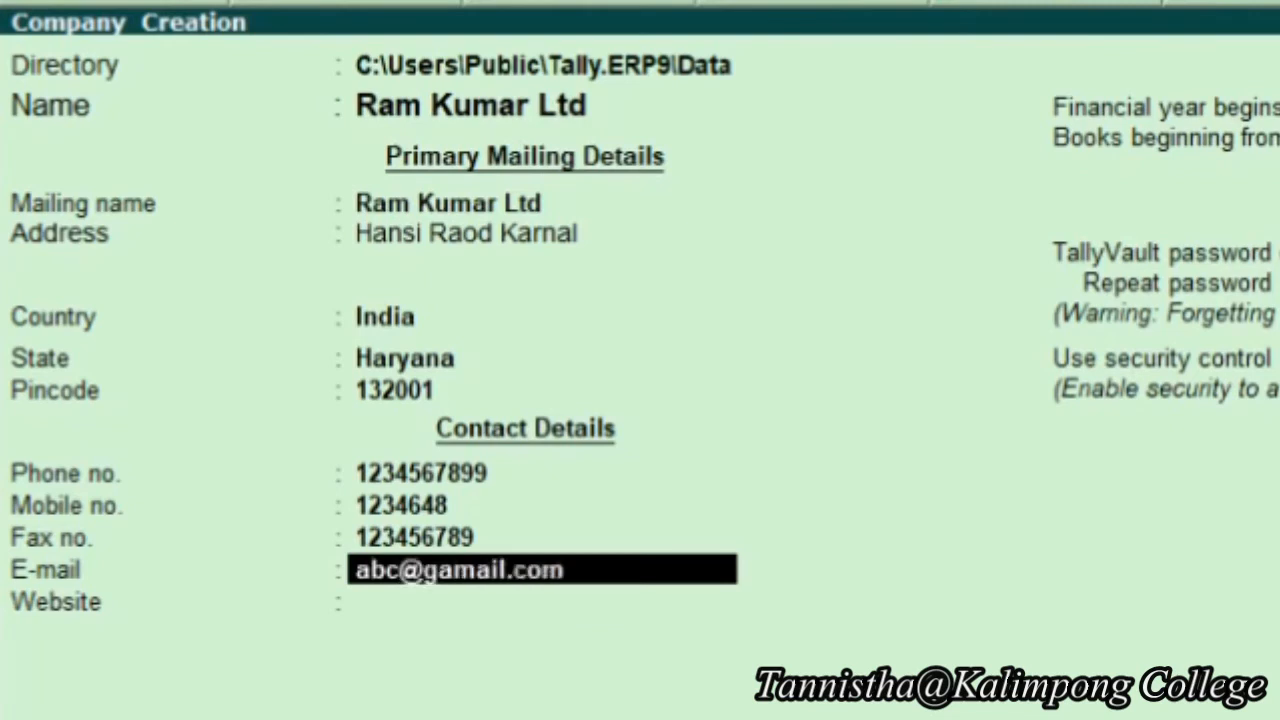
key(Return)
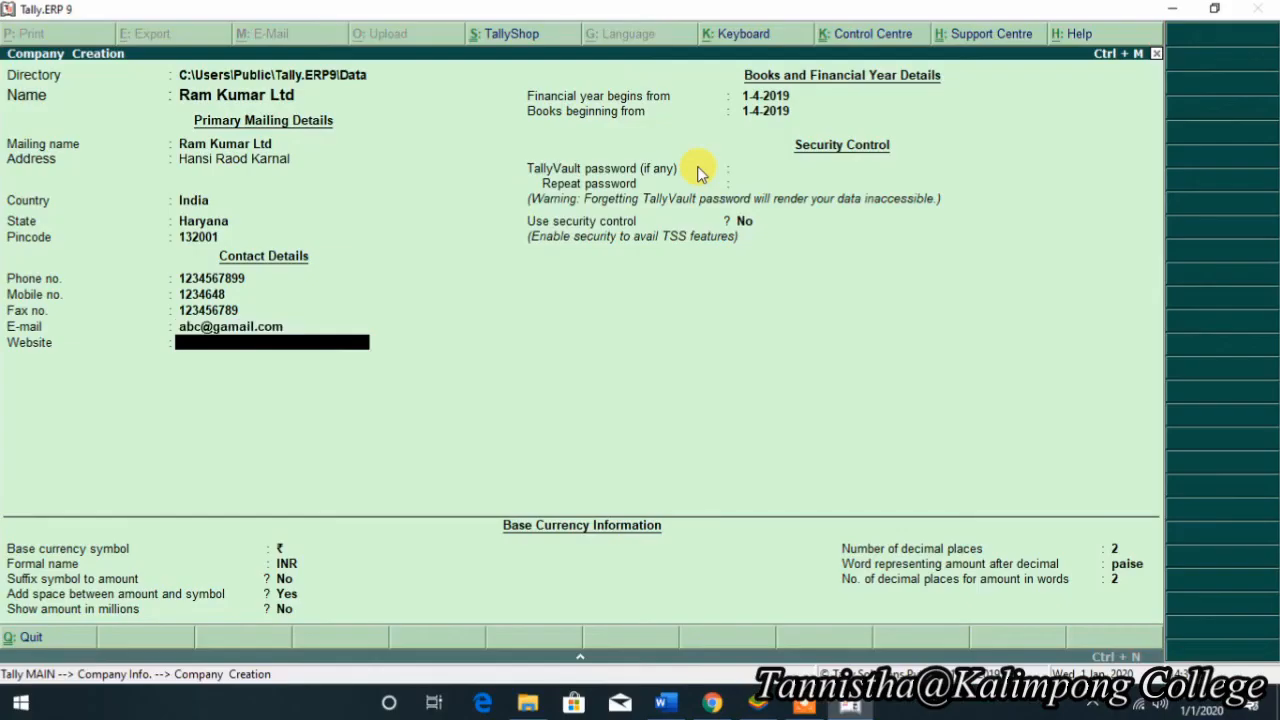
- Correct the financial year start to 1-4-2019, with no TallyVault password and security control No
key(Return)
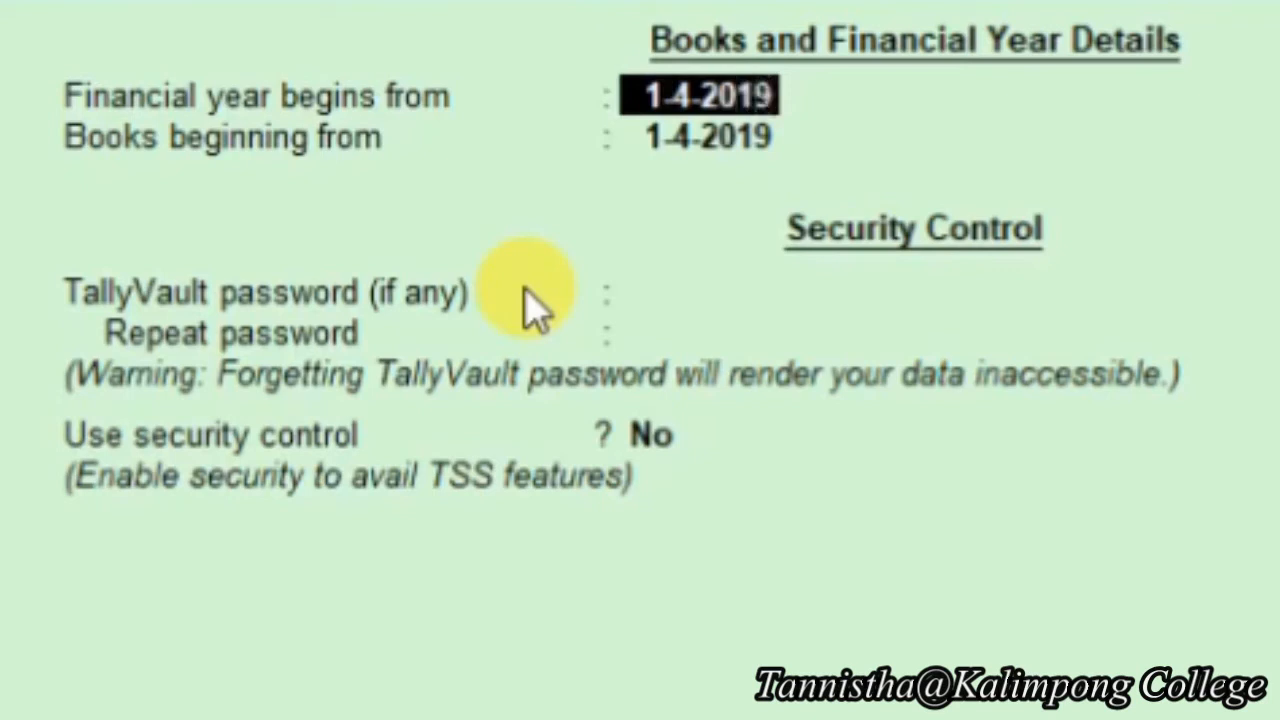
key(BackSpace)
text(8)
key(BackSpace)
text(9)
key(Return)
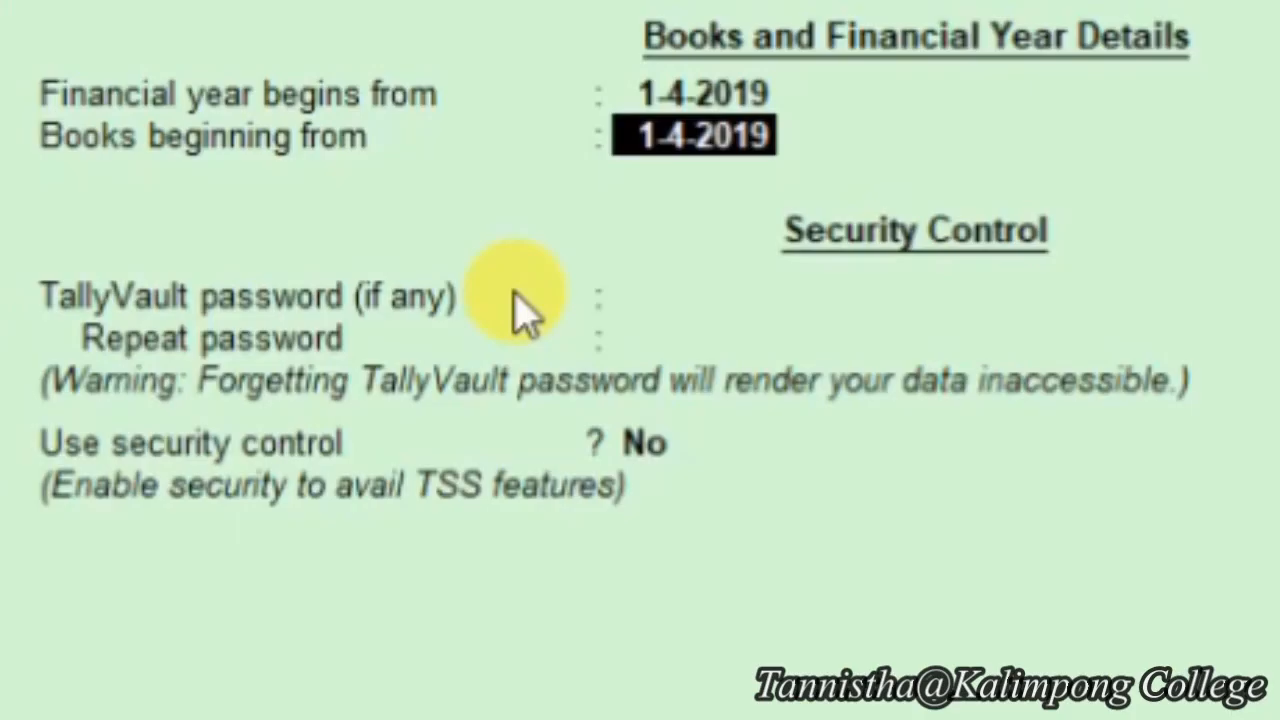
key(Return)
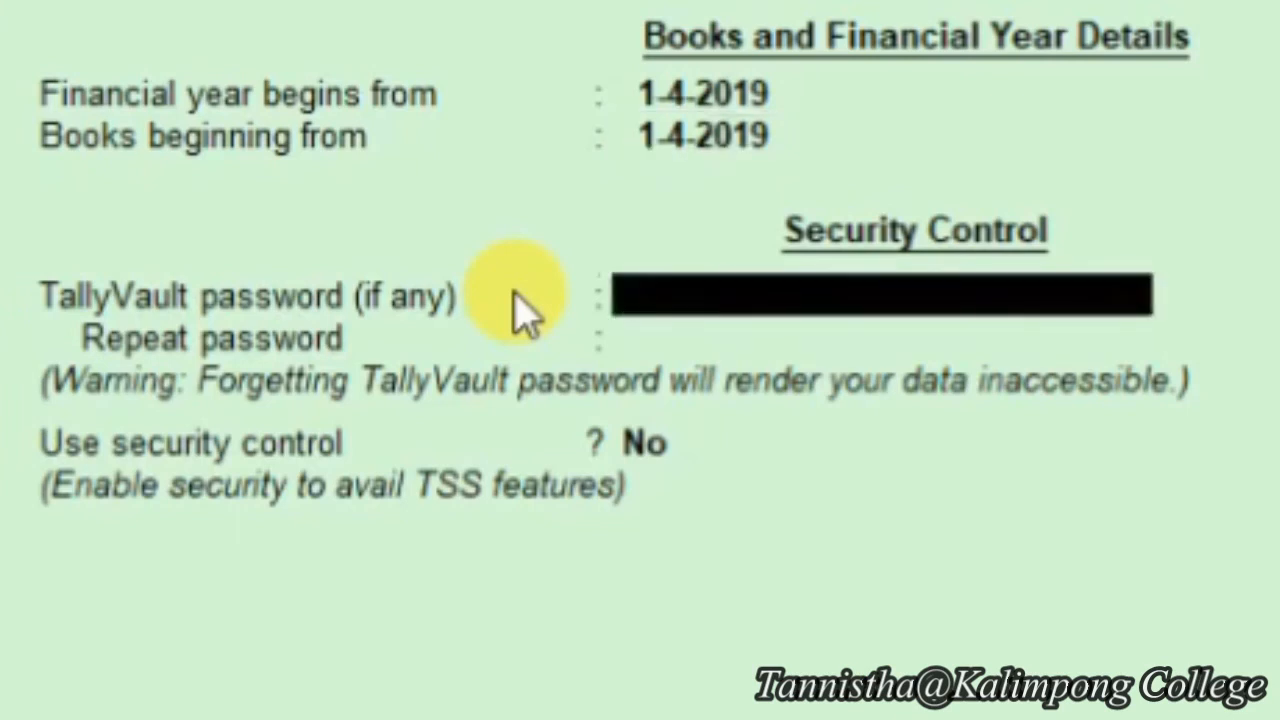
key(Return)
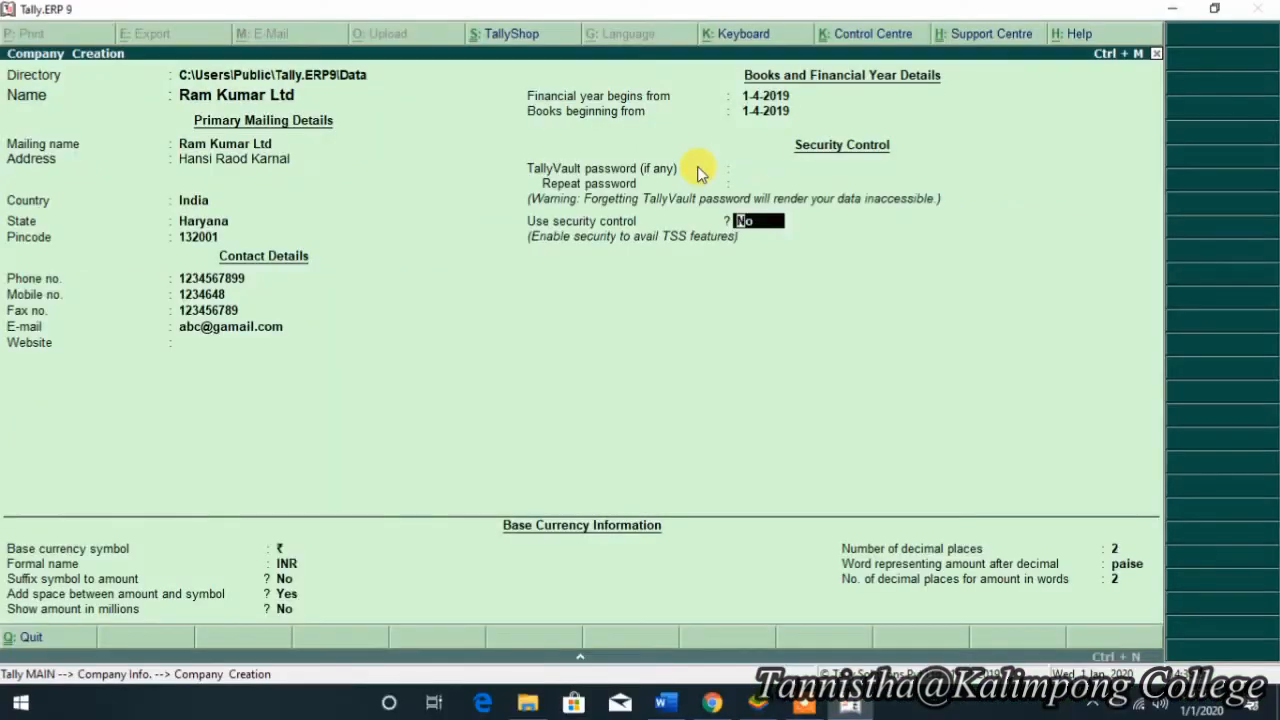
key(Return)
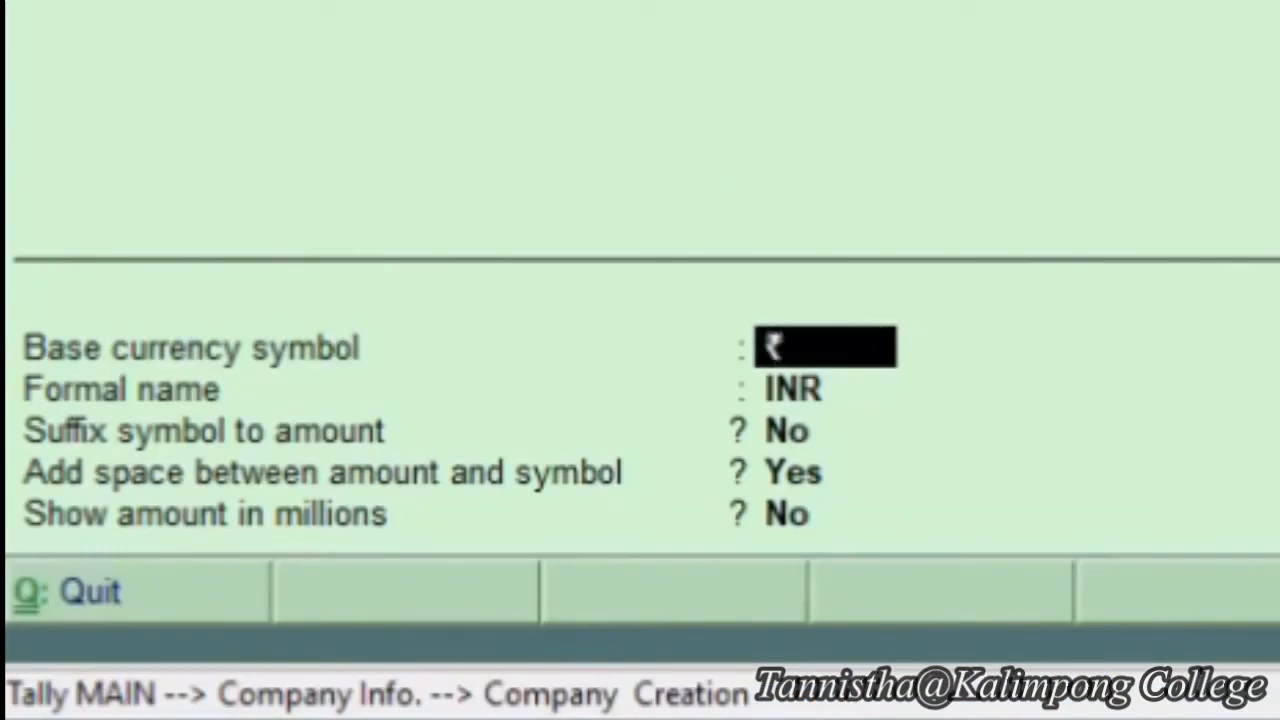
- Keep the default INR base currency fields and accept the company form
key(Return)
key(Return)
key(Return)
key(Return)
key(Return)
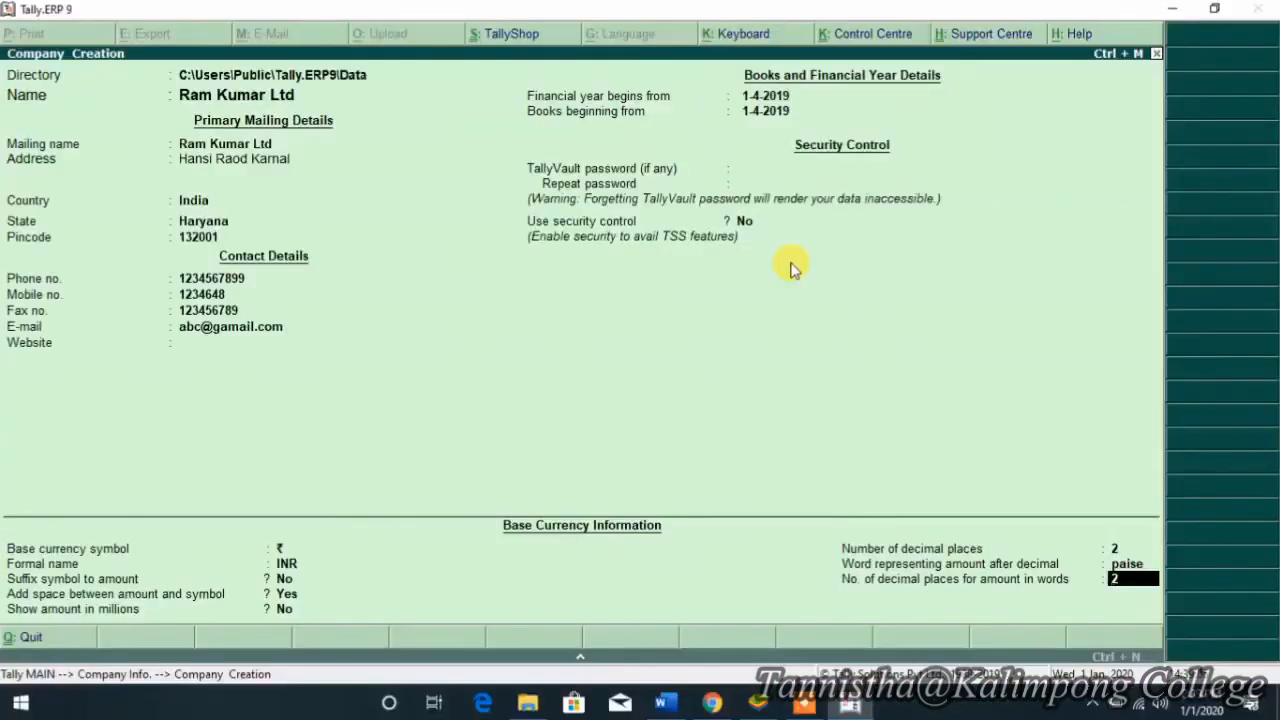
key(Return)
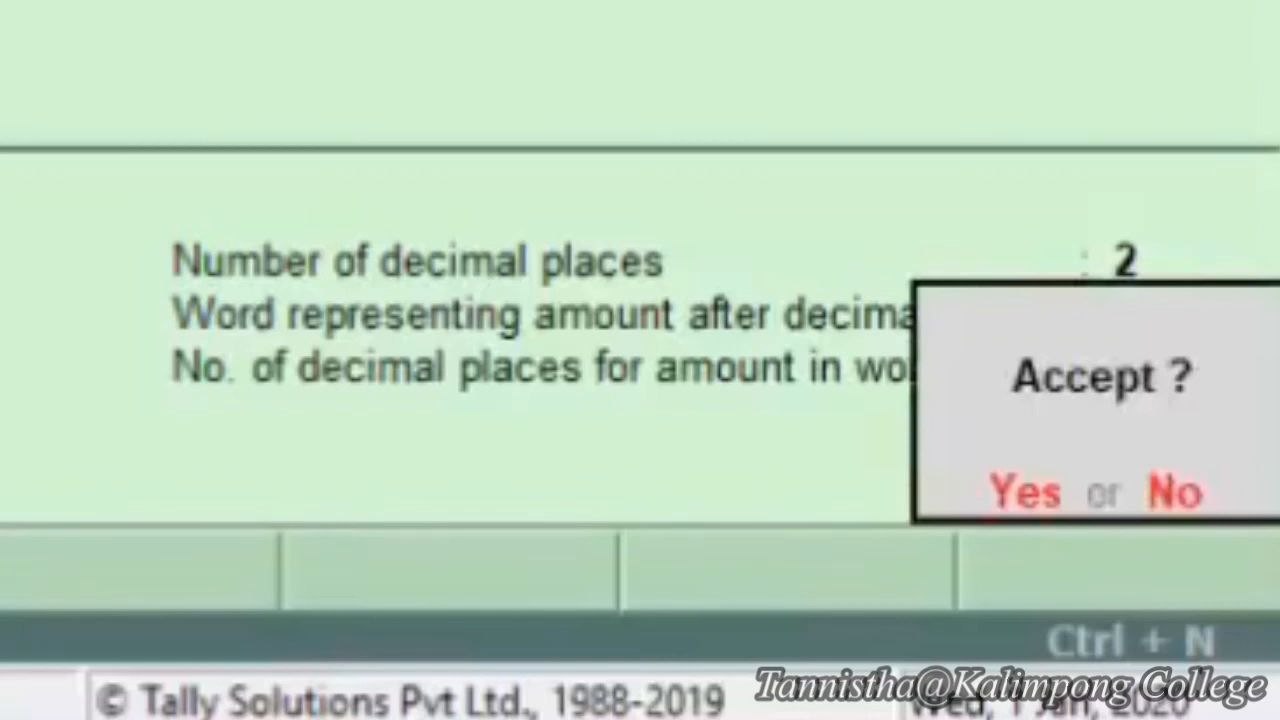
key(Return)
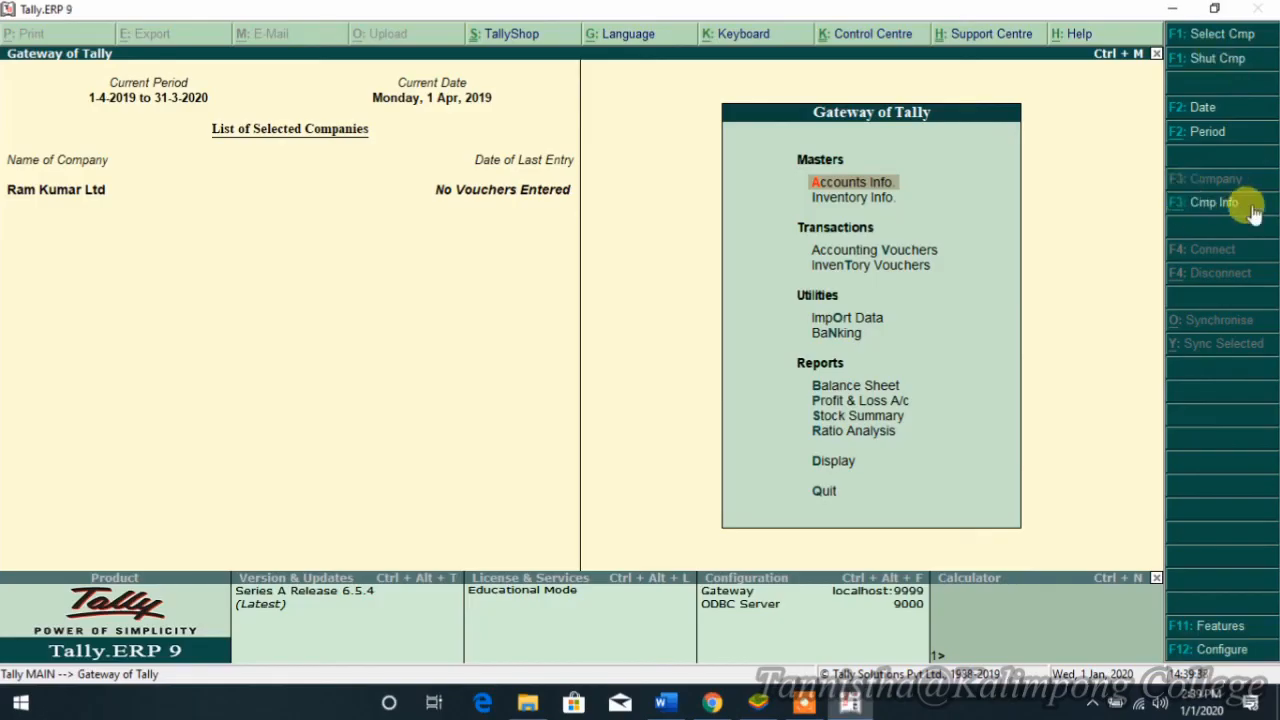
- Press the volume-up key while Ram Kumar Ltd shows in Gateway of Tally
key(XF86AudioRaiseVolume)
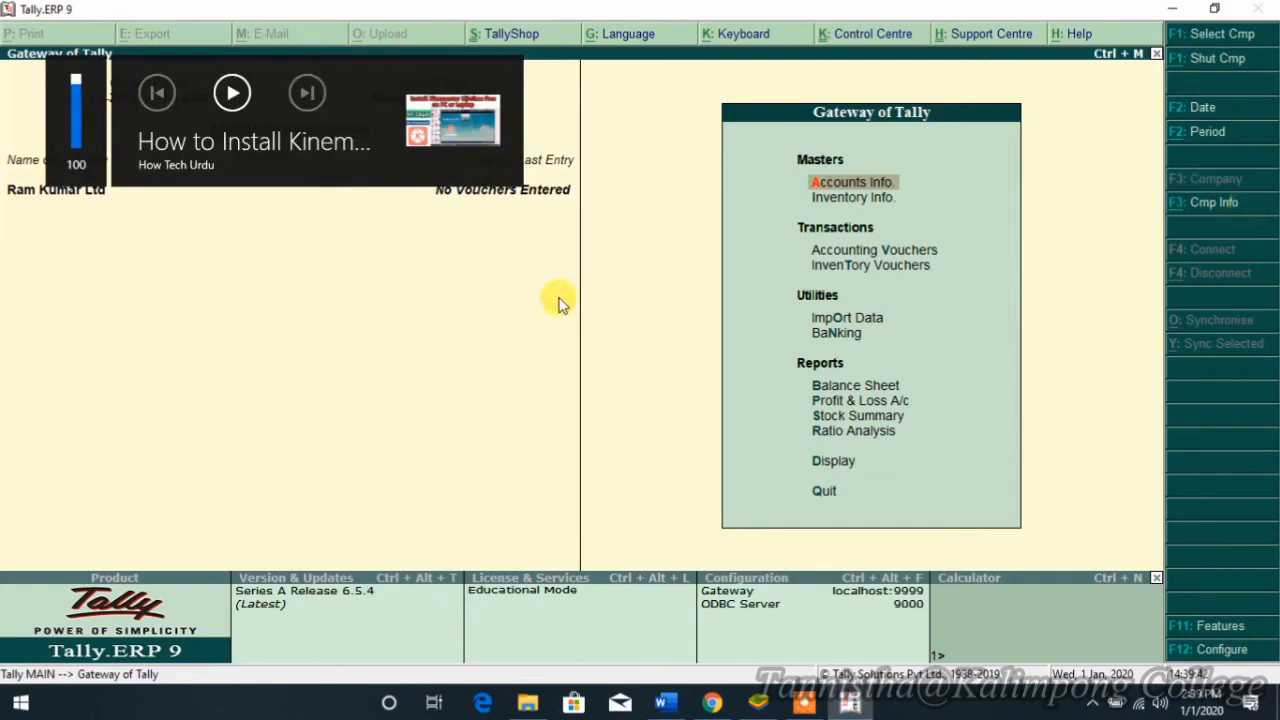
- Open F3: Cmp Info, go to Select Company, and pick Ram Kumar Ltd from the list
click(1205, 203)
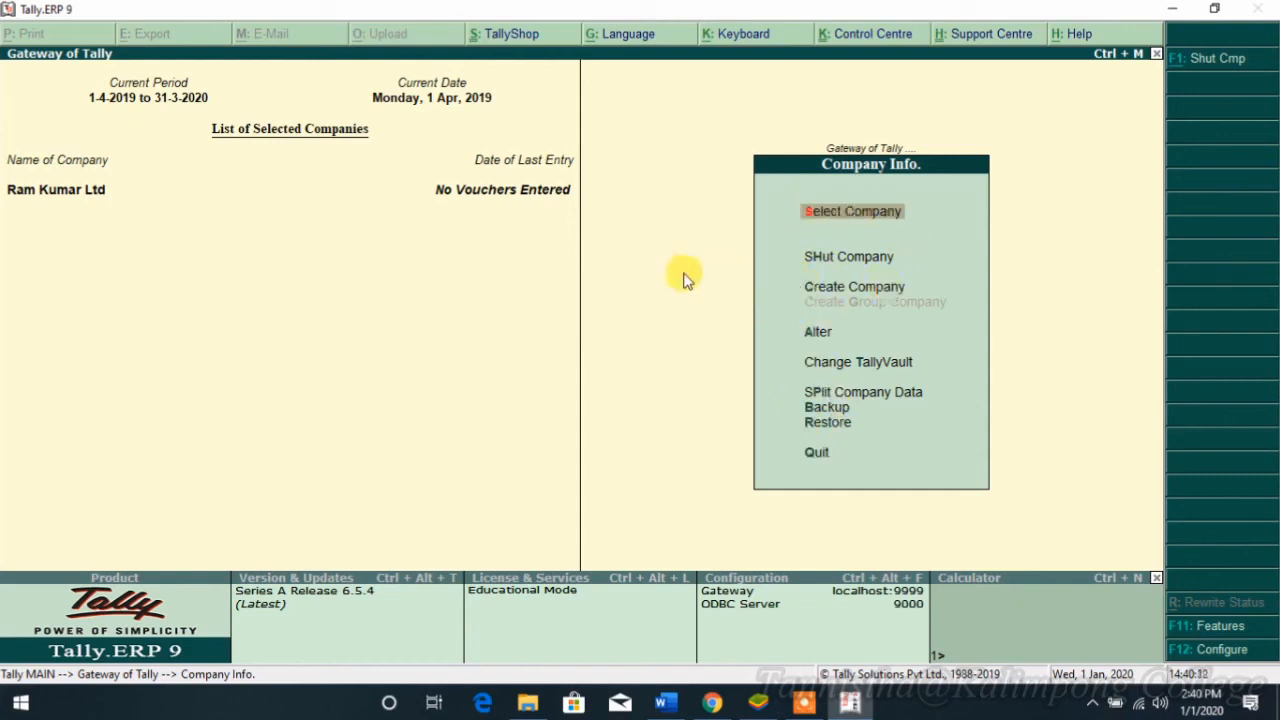
click(835, 210)
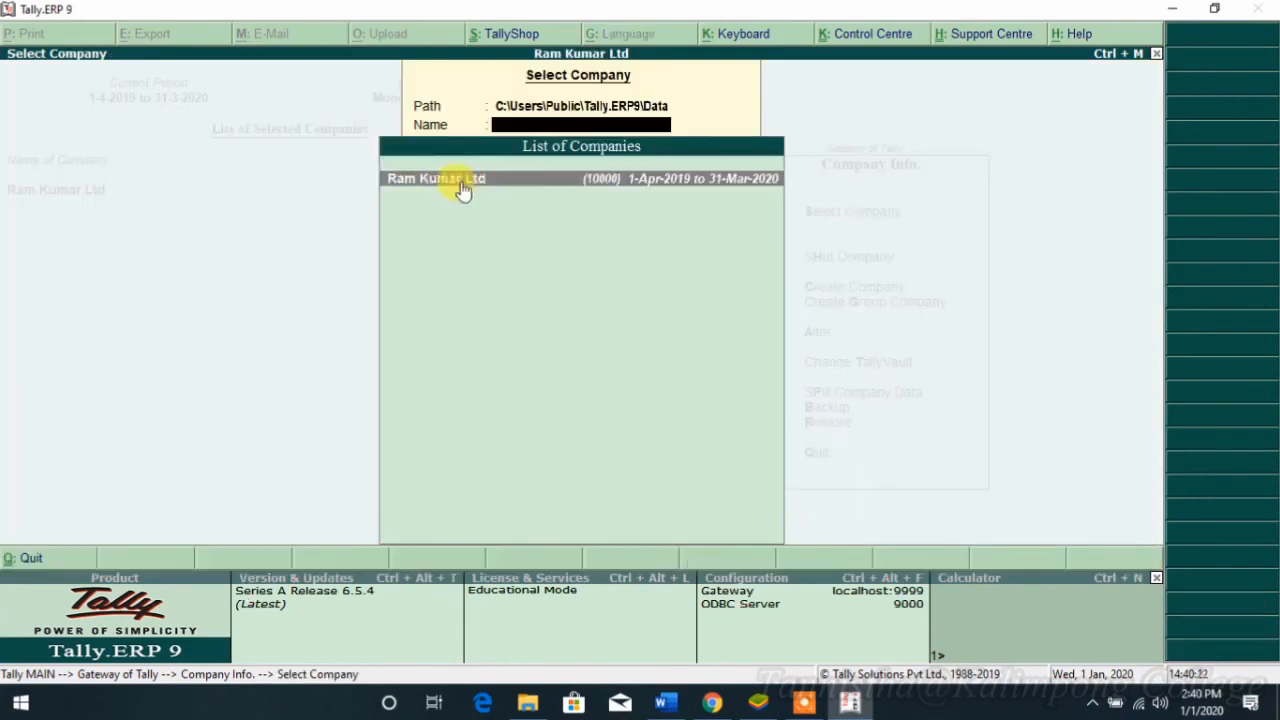
click(607, 211)
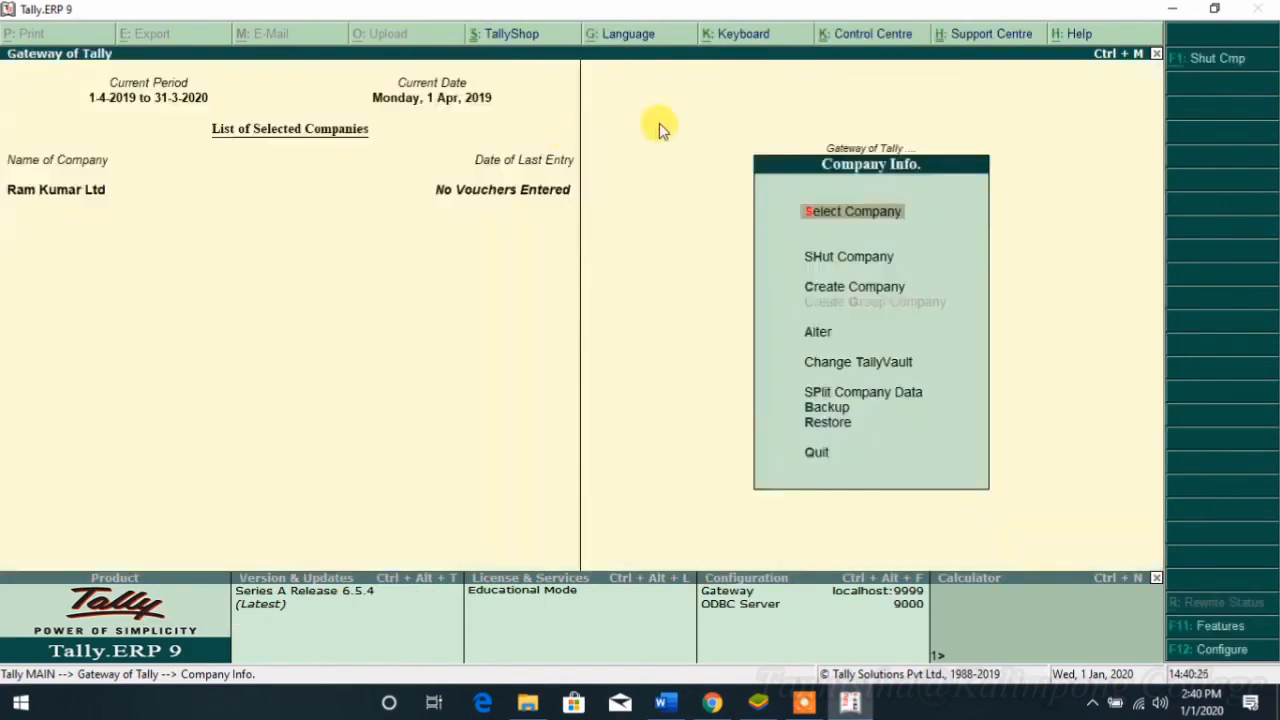